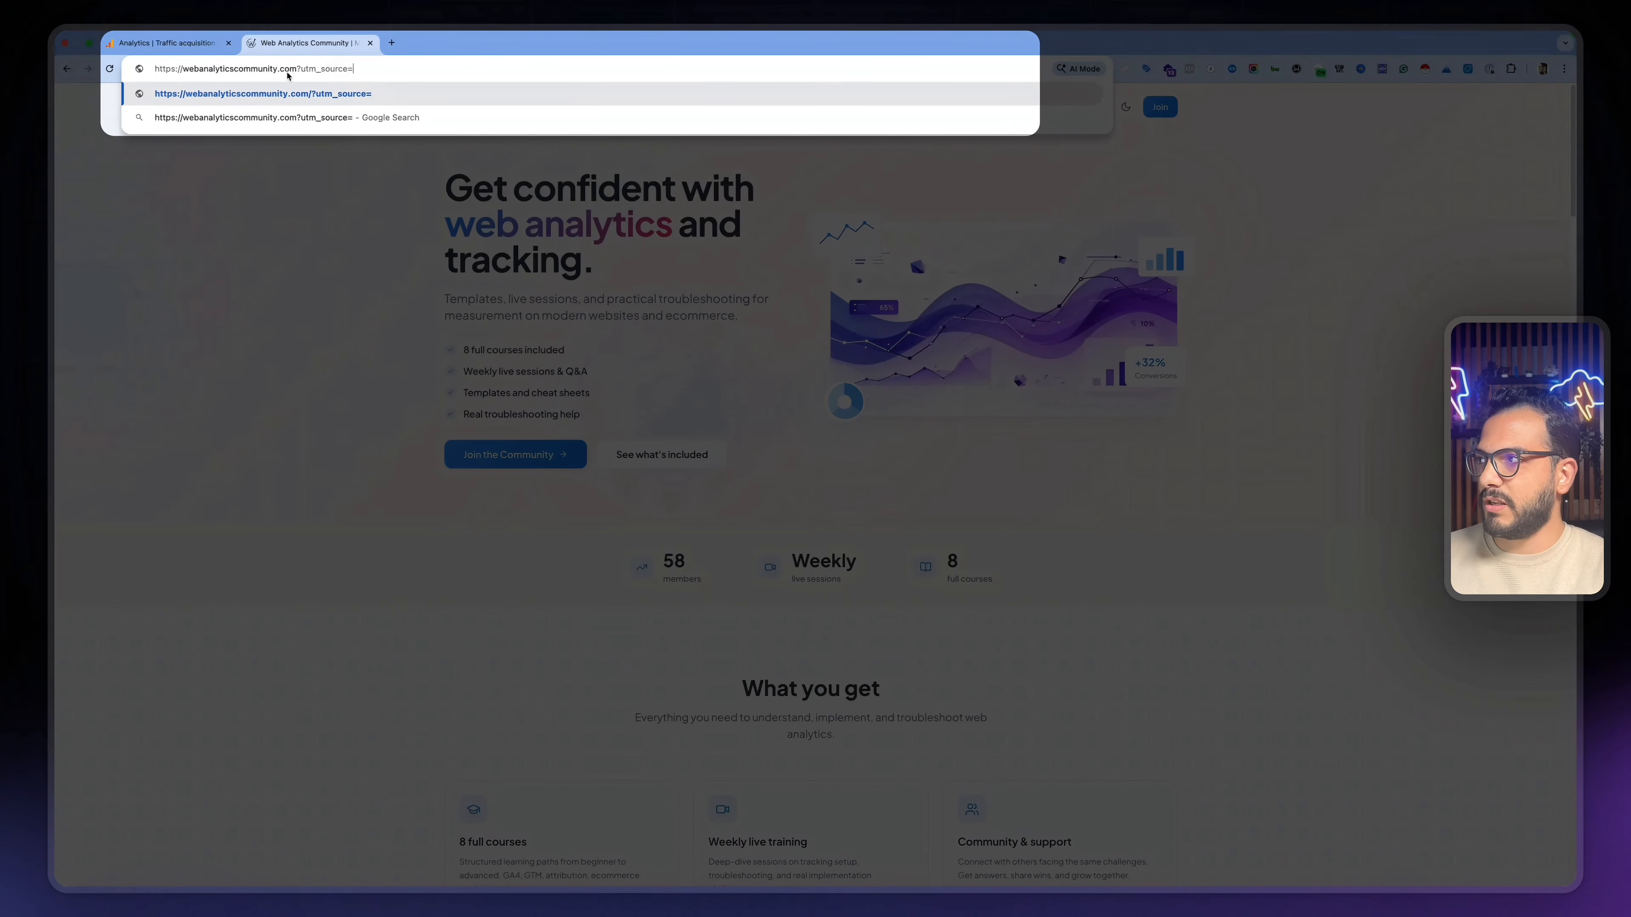
Load webanalyticscommunity.com with the URL parameters utm_source=facebook and utm_medium=paid_social
{"action": "type", "text": "facebook"}
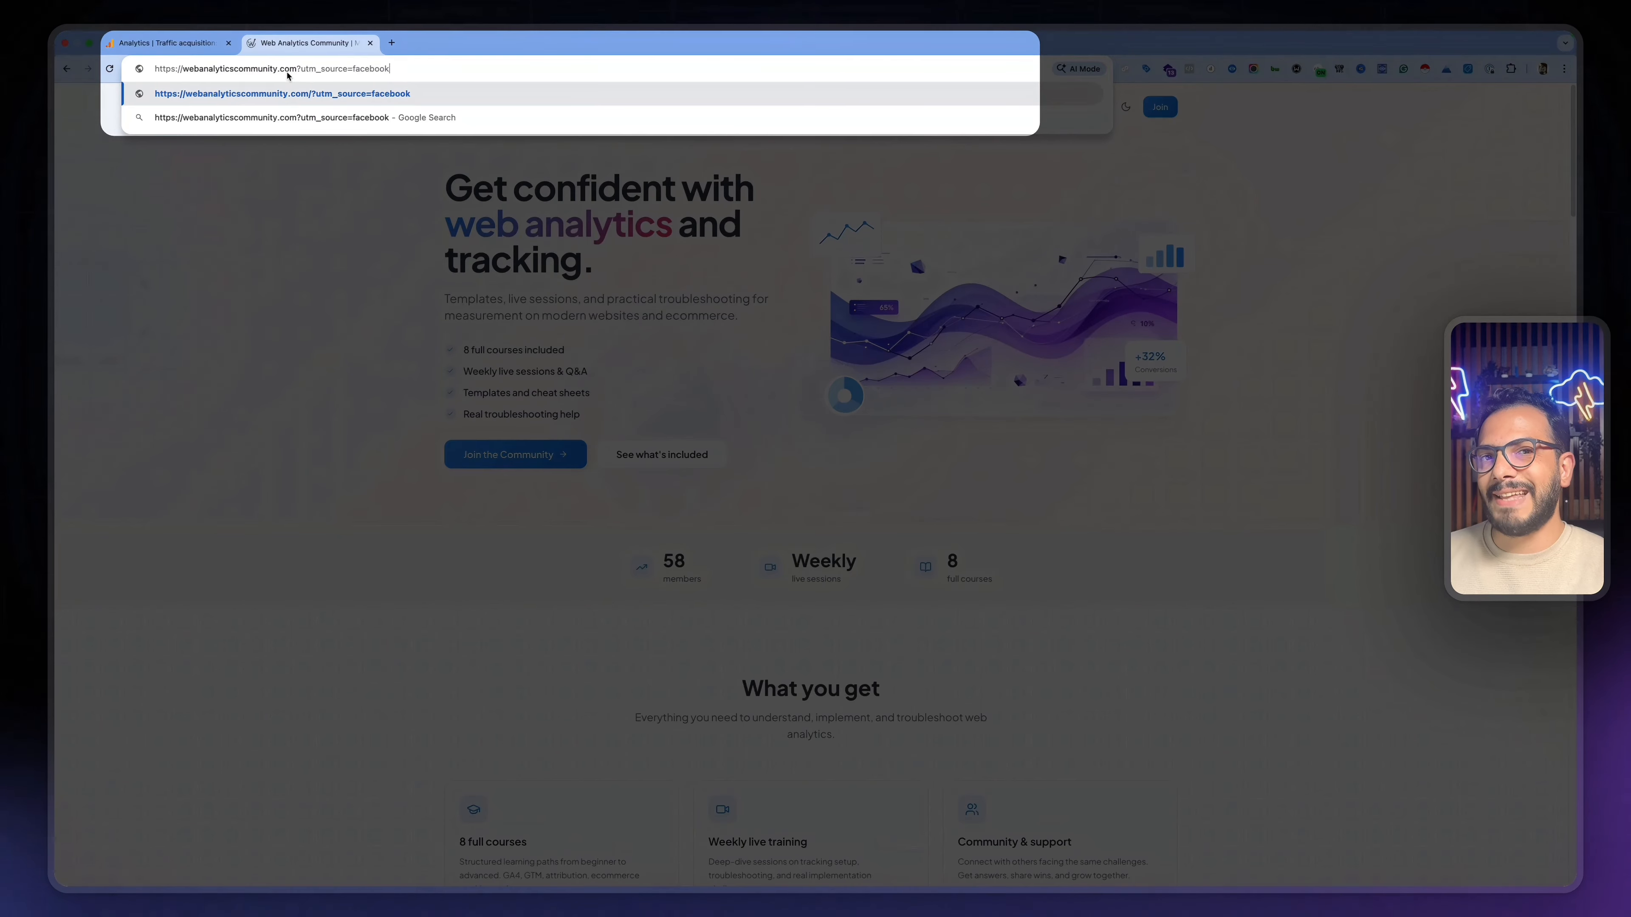
{"action": "type", "text": "&utm"}
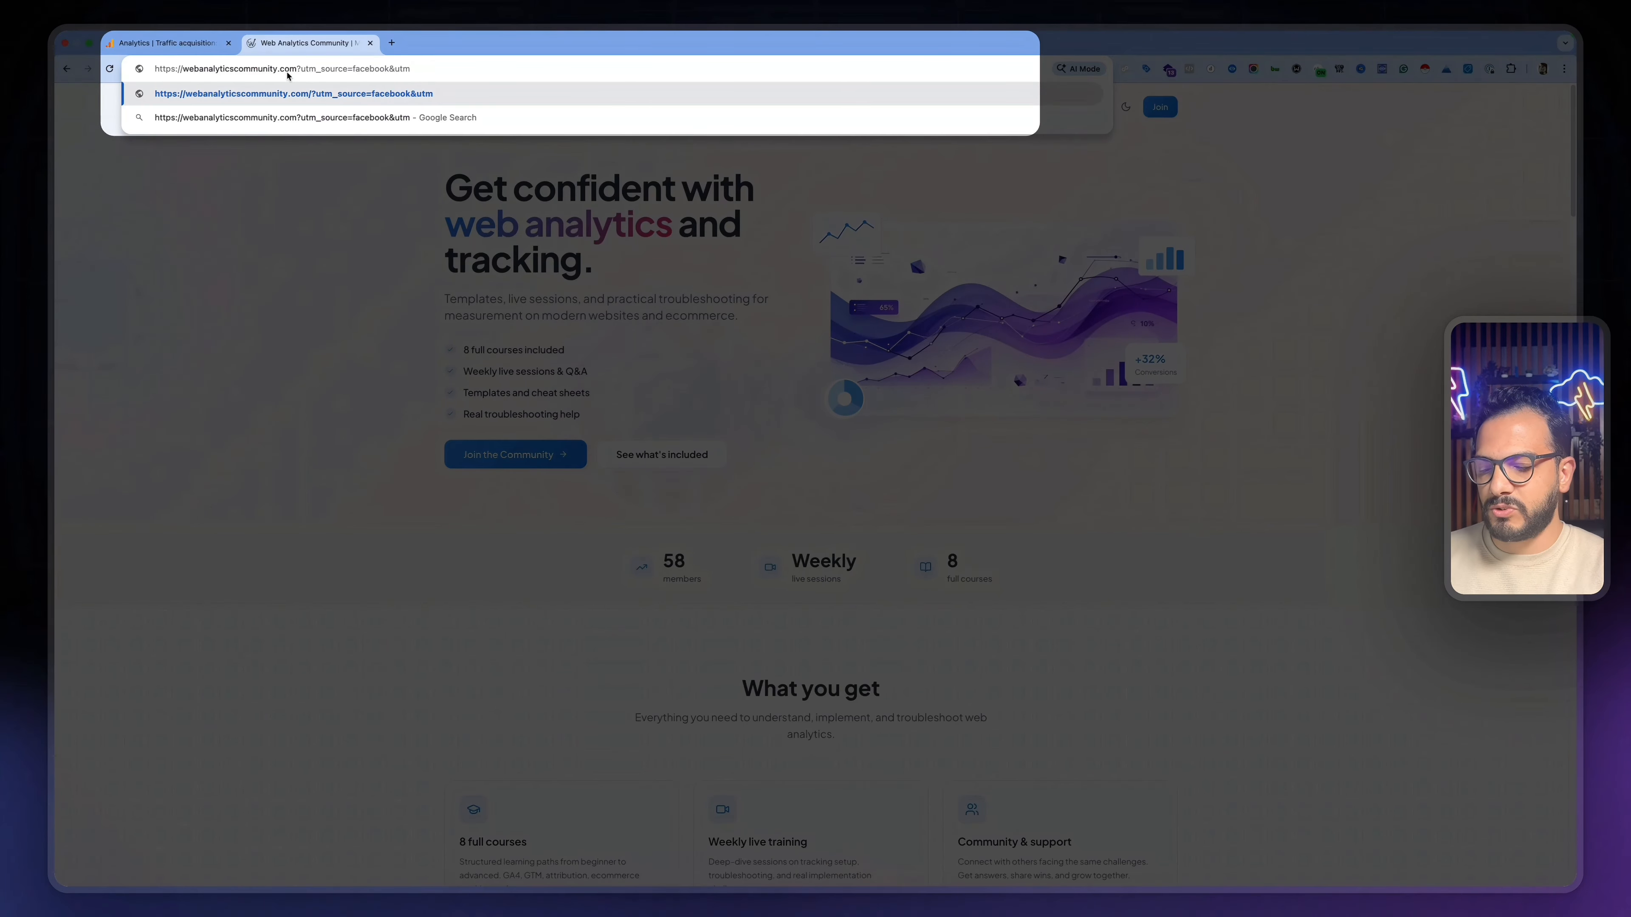
{"action": "type", "text": "_medium="}
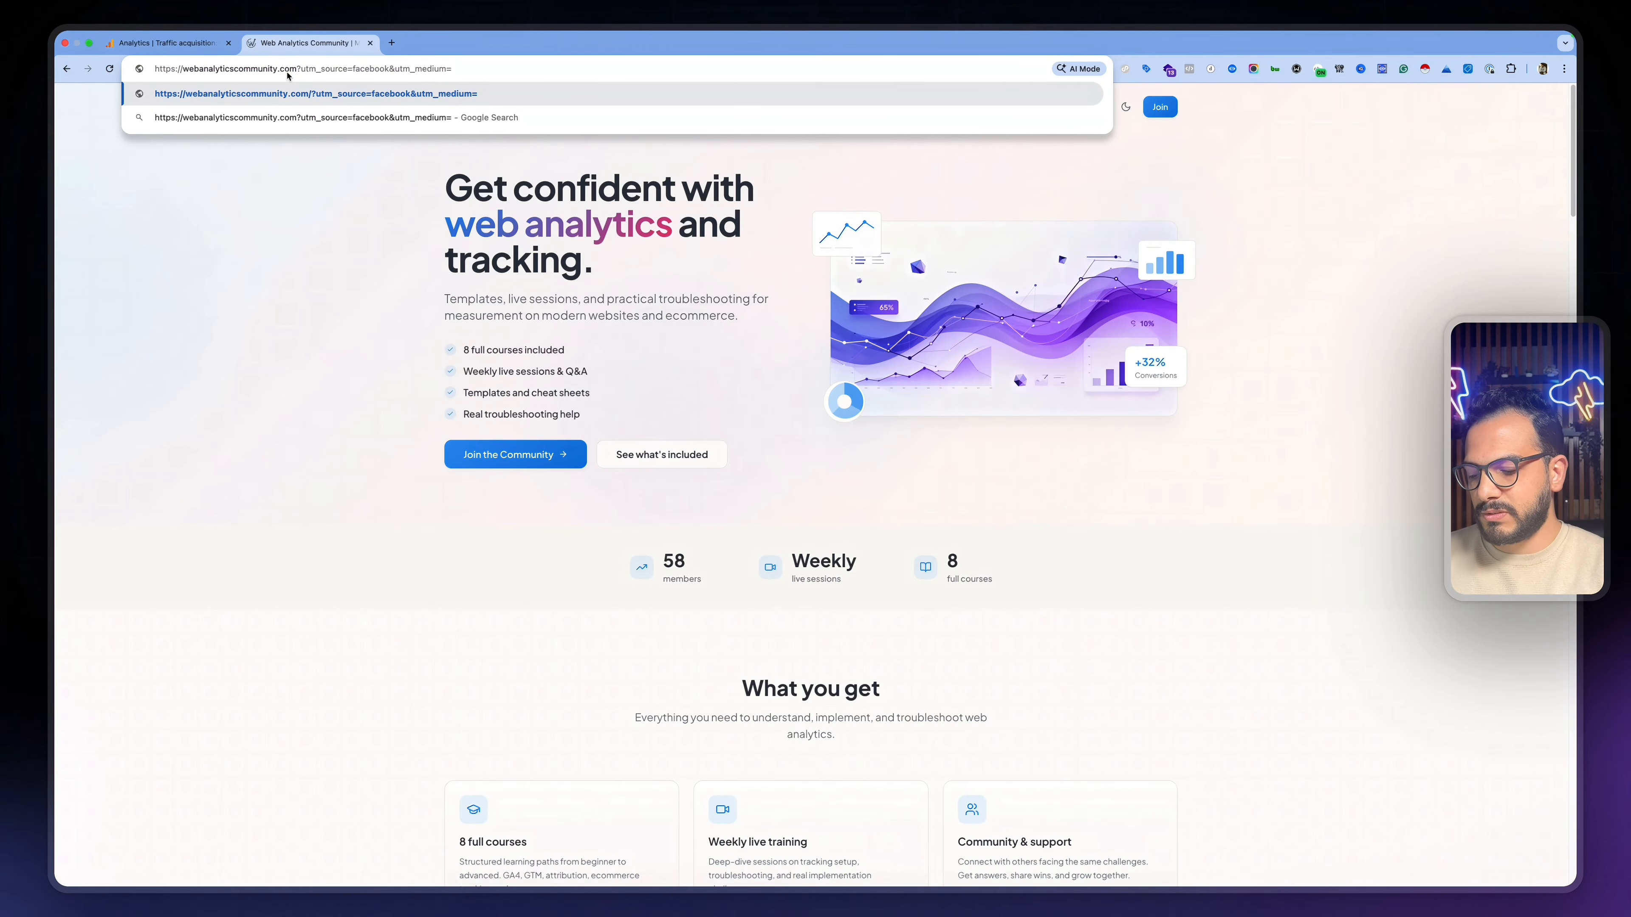
{"action": "type", "text": "paid_soc"}
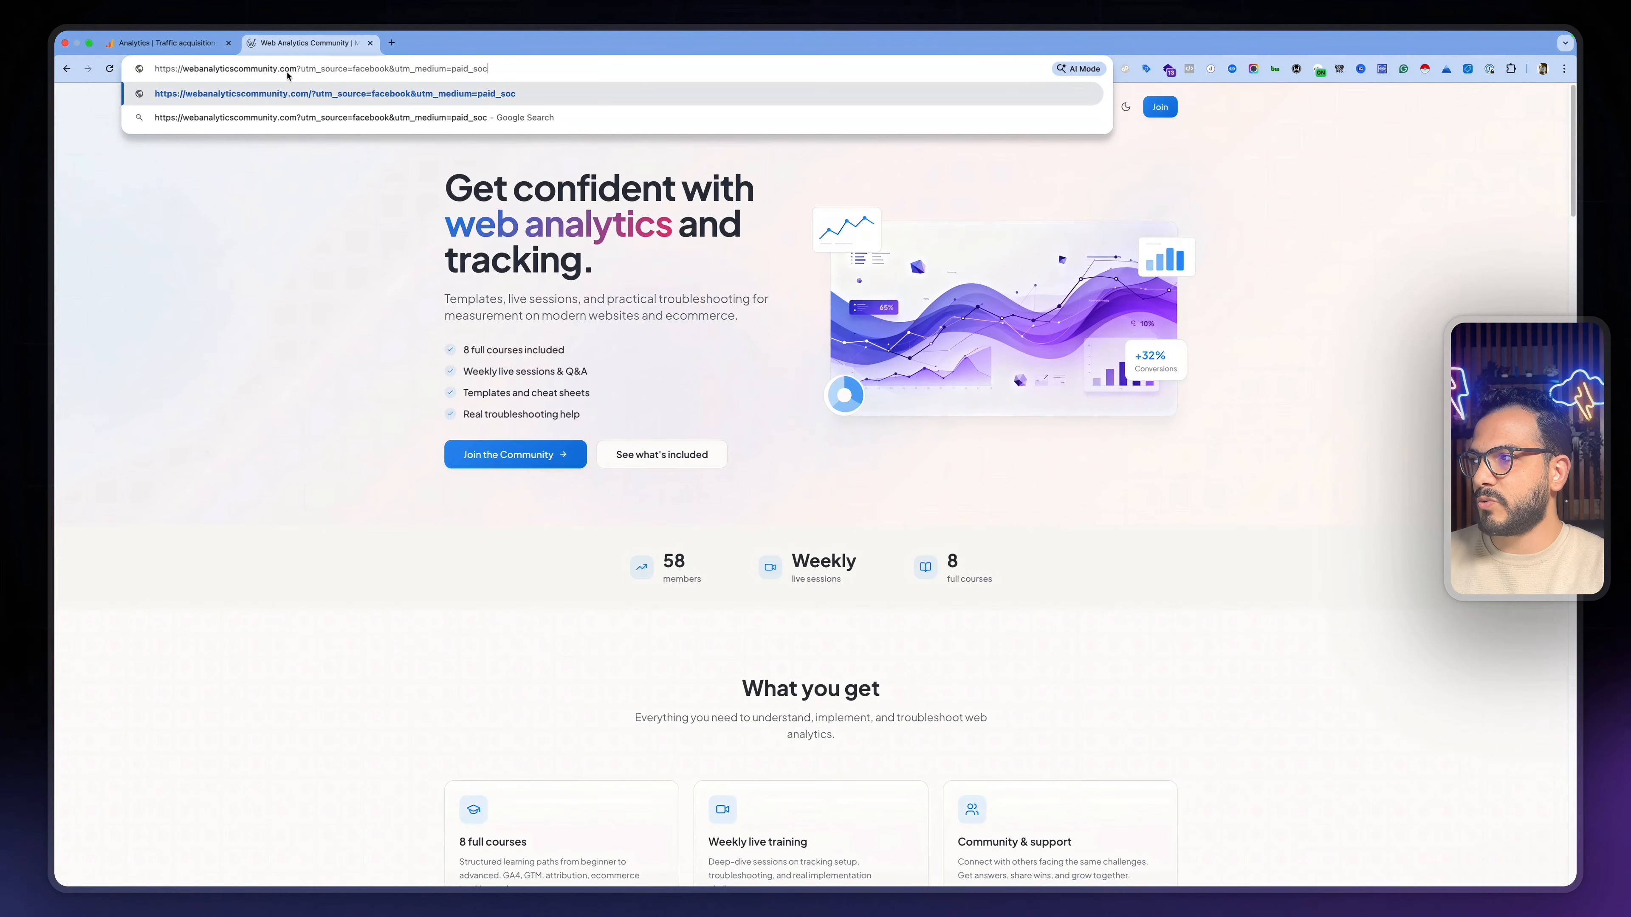
{"action": "type", "text": "ial"}
{"action": "key", "text": "Return"}
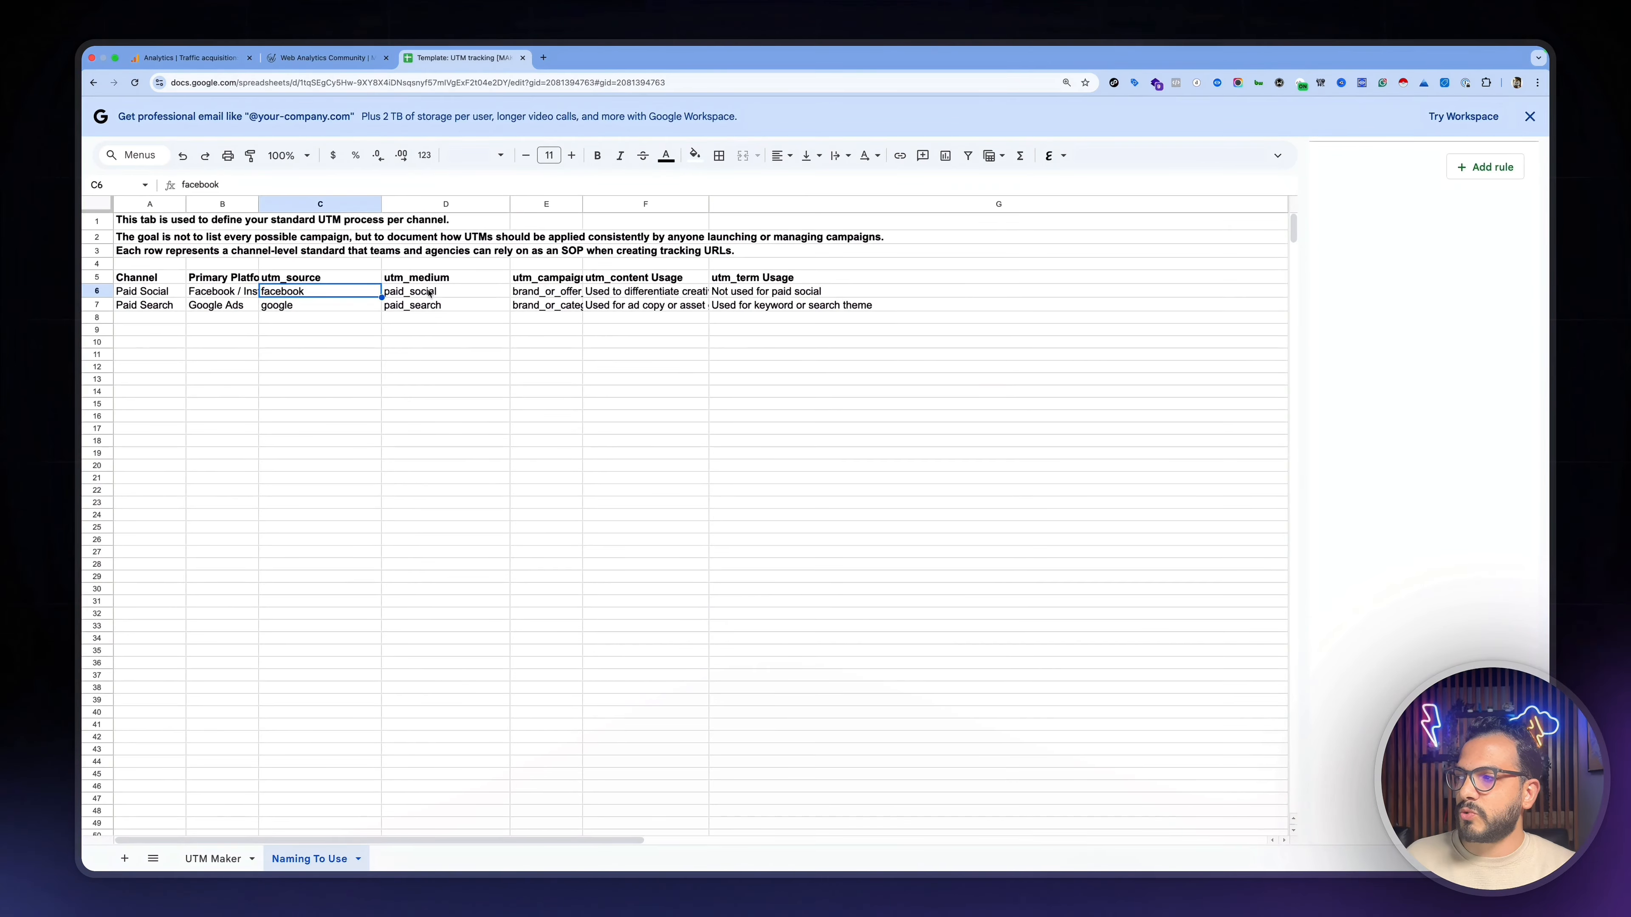
Check the Paid Social utm_campaign naming standard, and set row 6's ad status to In-Active on the UTM Maker sheet
{"action": "left_click", "coordinate": [542, 294]}
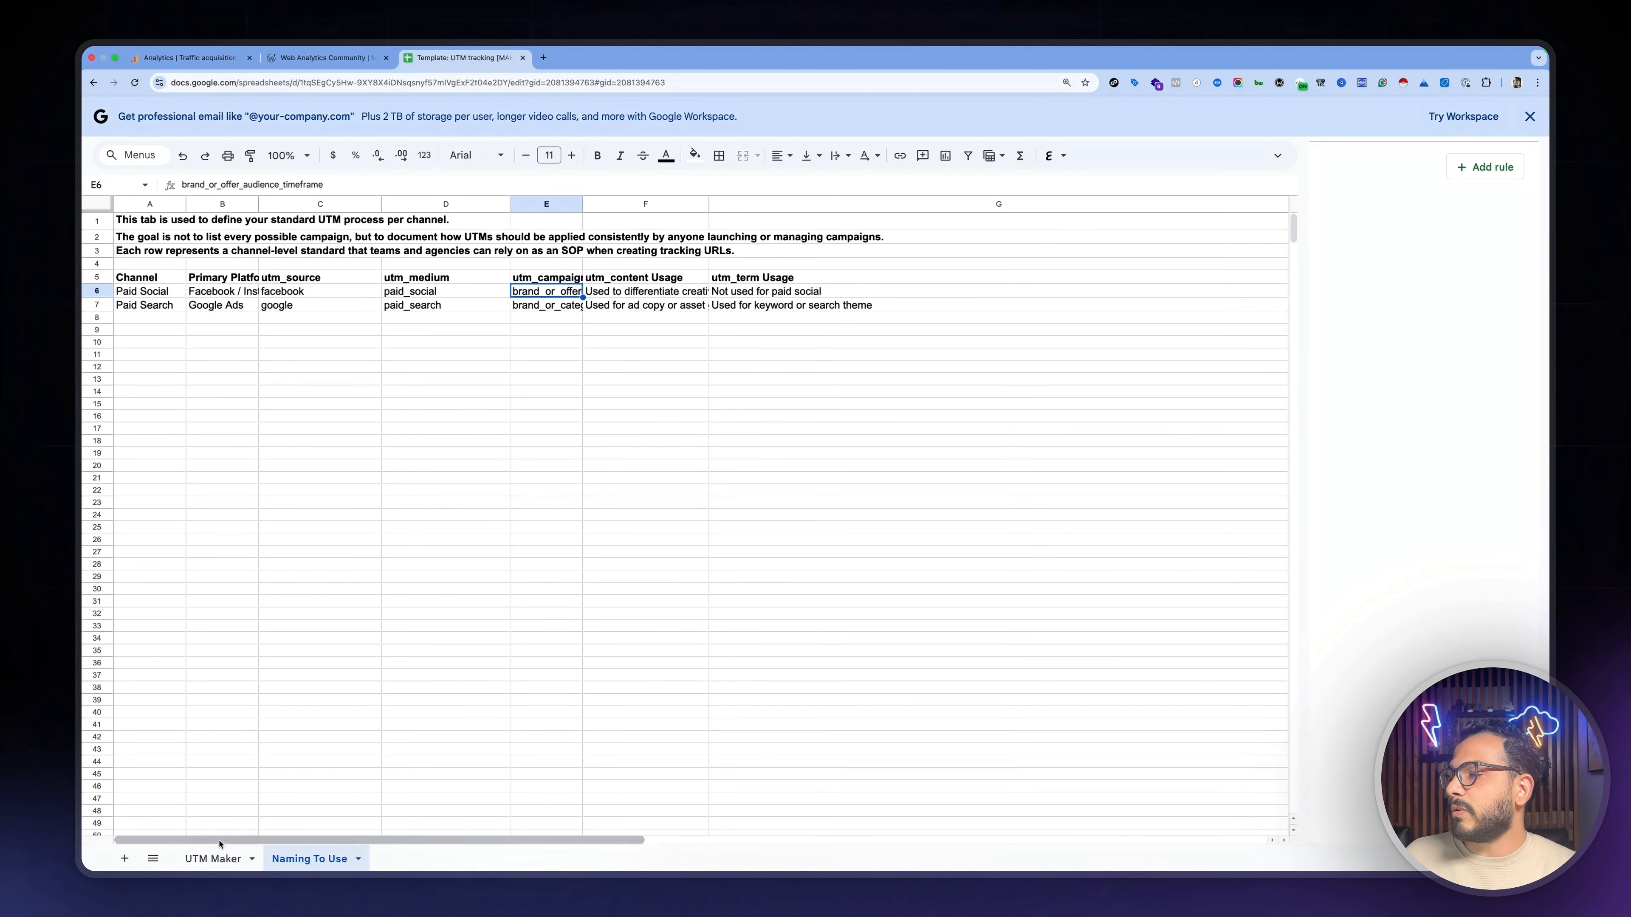
{"action": "left_click", "coordinate": [219, 858]}
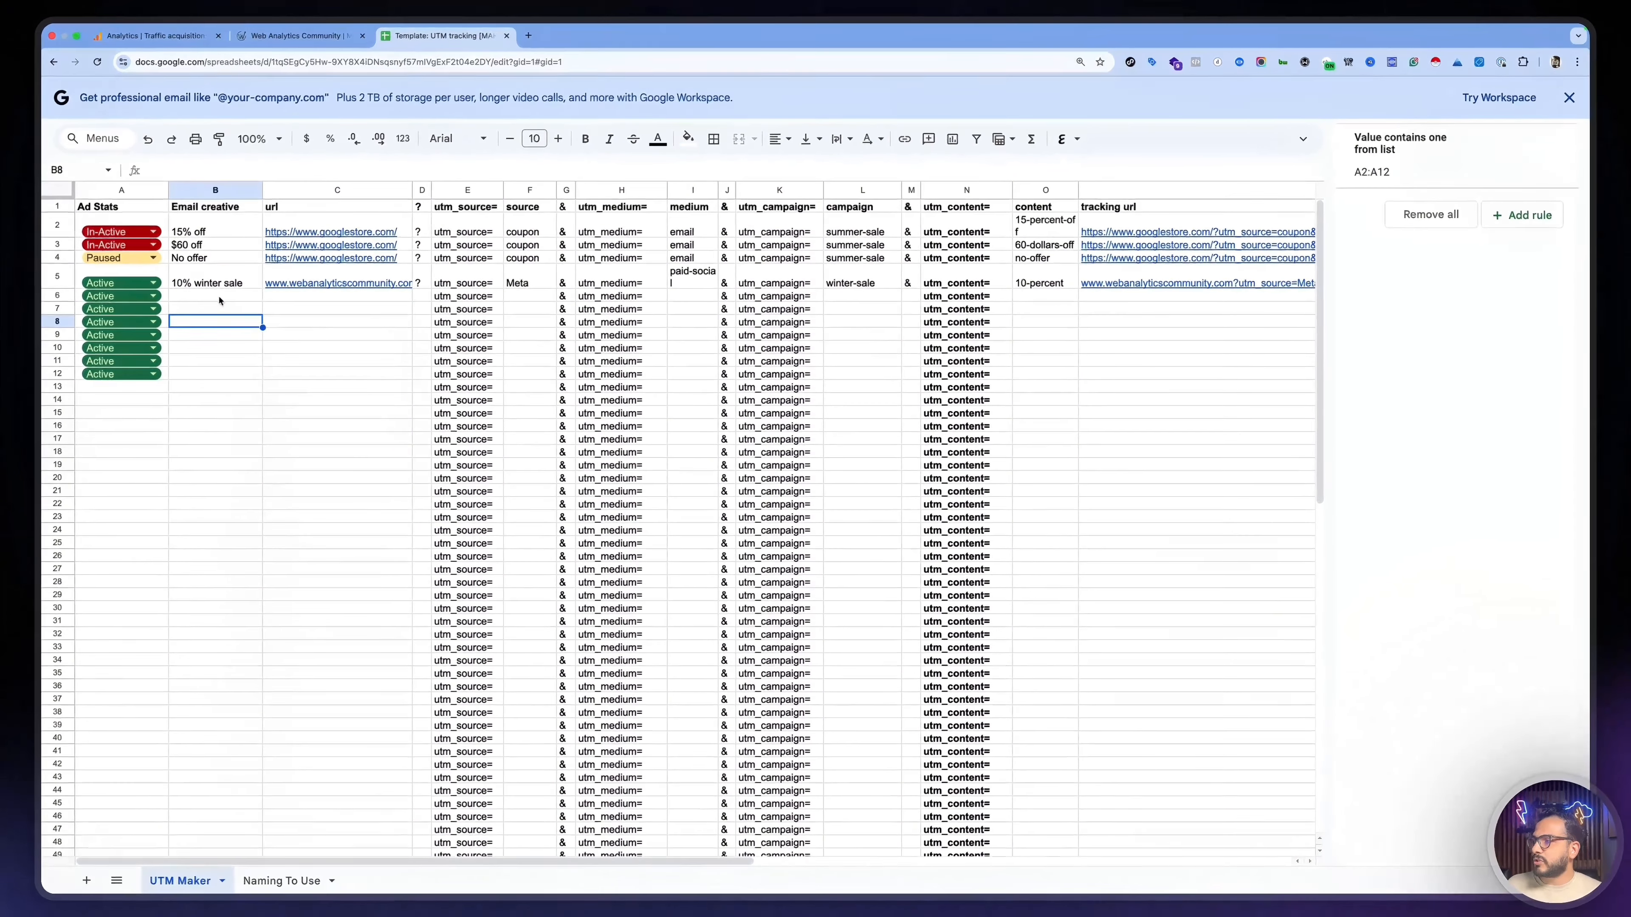
{"action": "left_click", "coordinate": [292, 296]}
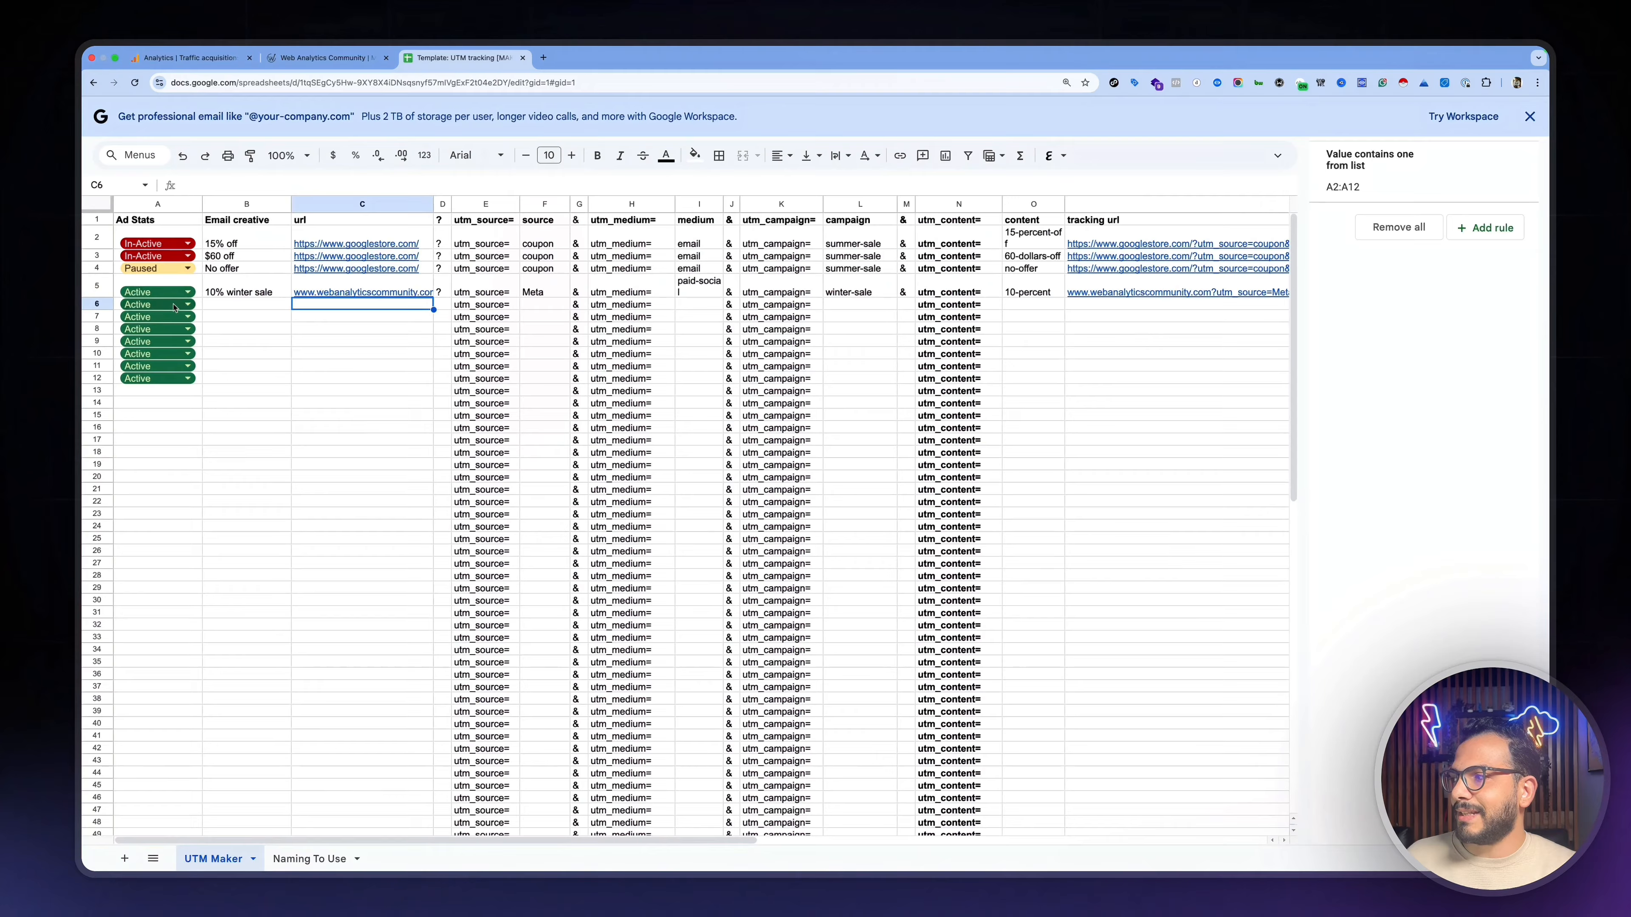
{"action": "left_click", "coordinate": [203, 308]}
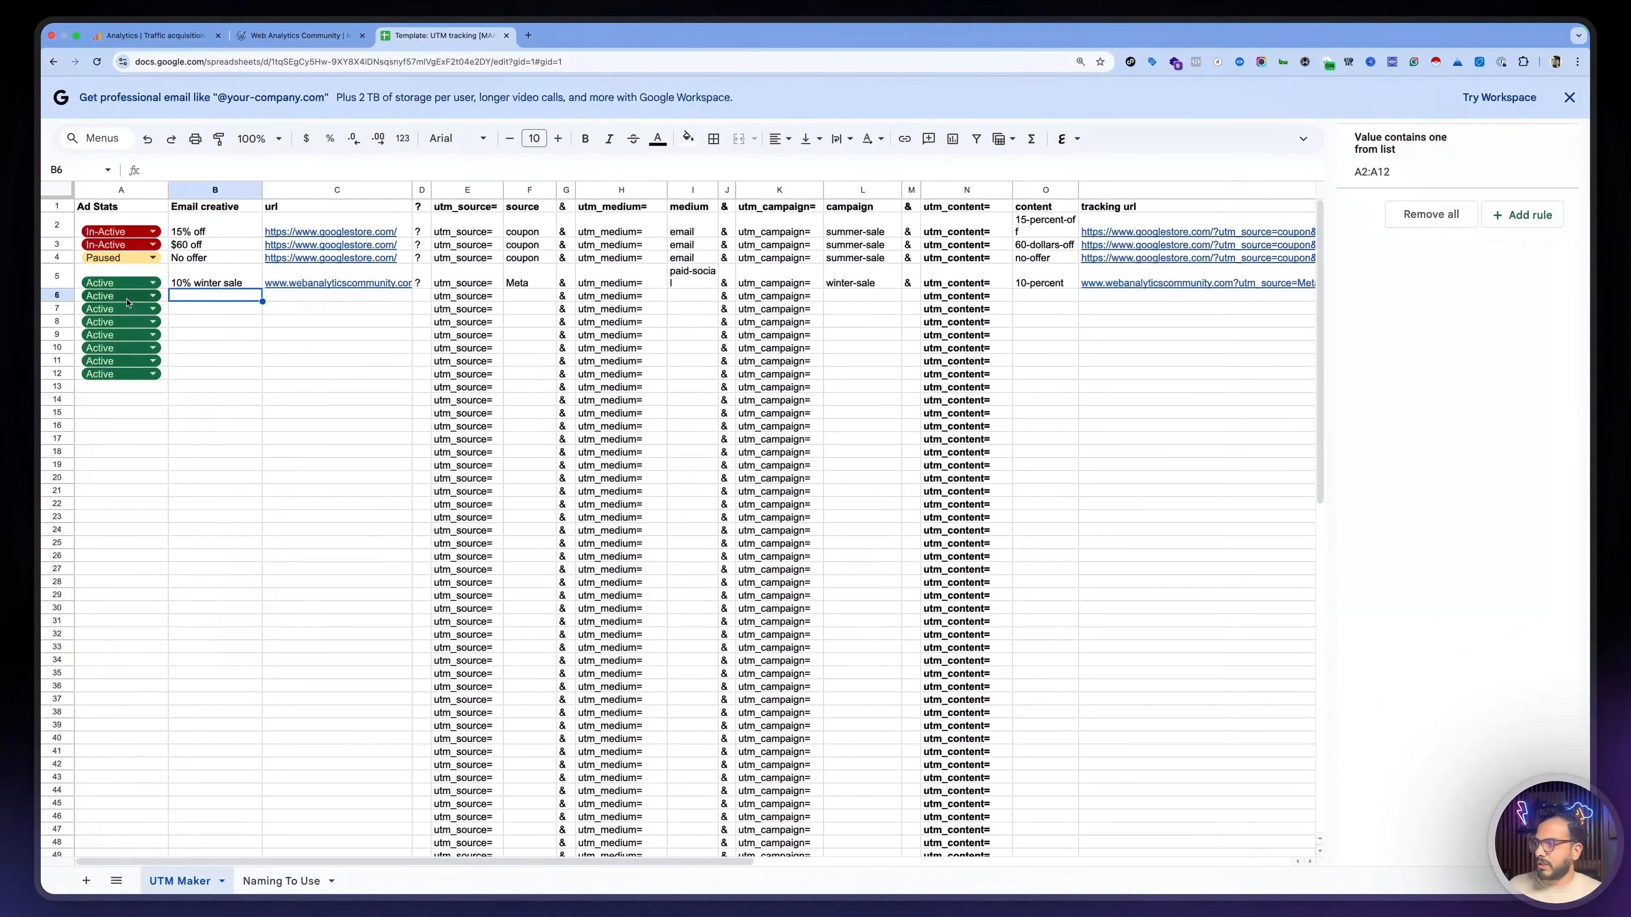
{"action": "left_click", "coordinate": [144, 300]}
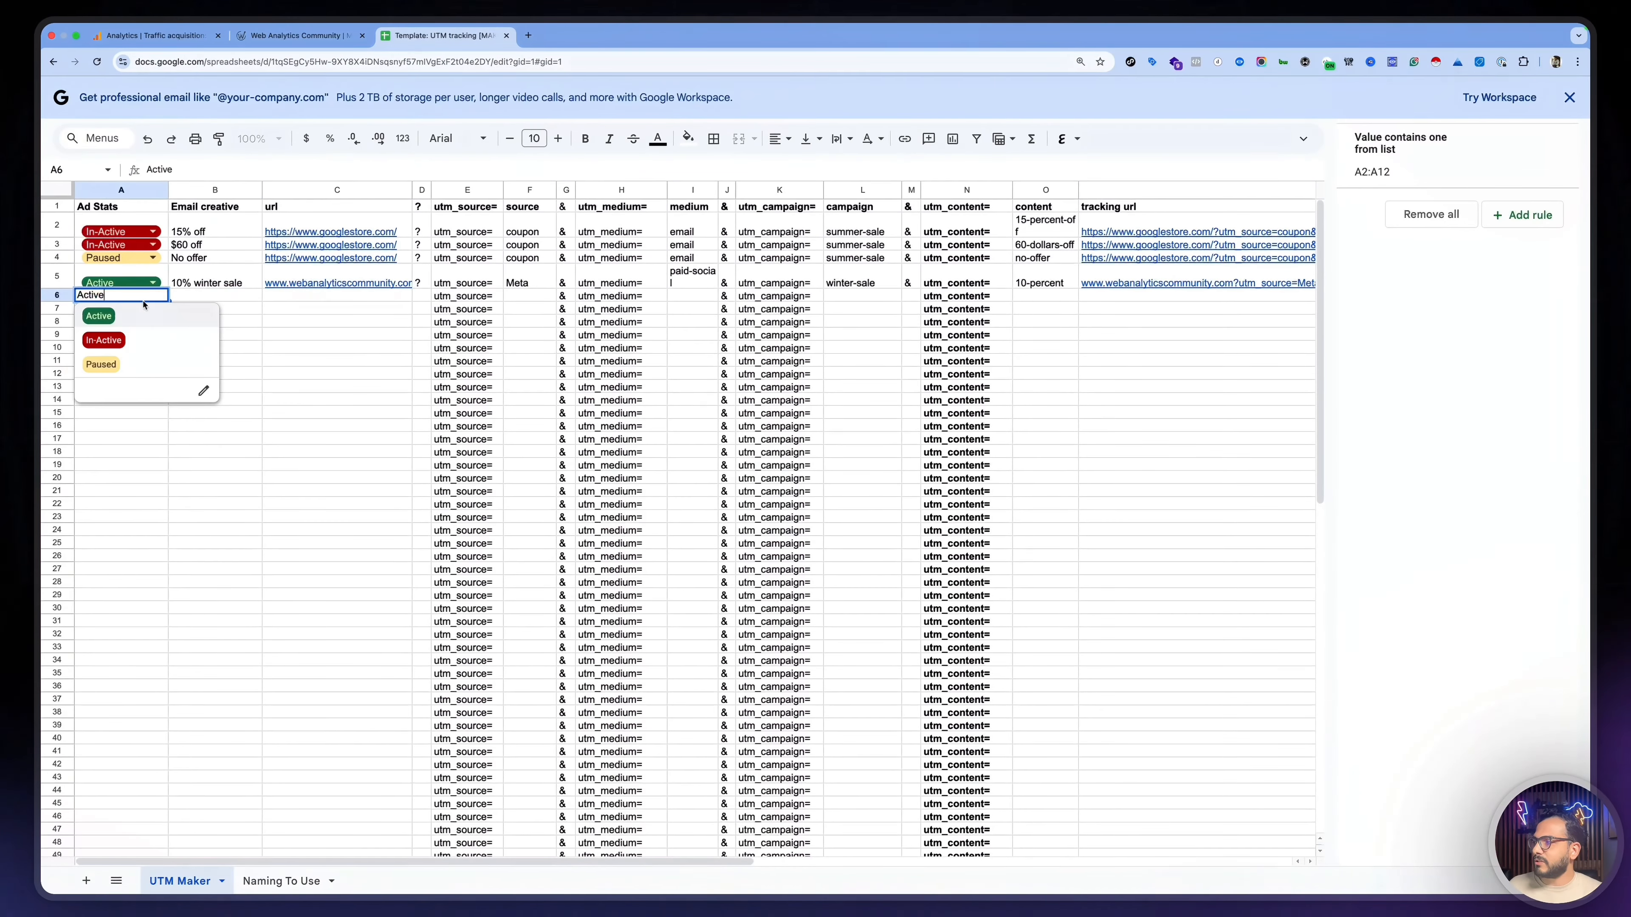
{"action": "left_click", "coordinate": [156, 341]}
{"action": "left_click", "coordinate": [240, 296]}
{"action": "type", "text": "25% off"}
{"action": "key", "text": "Tab"}
{"action": "type", "text": "www.webanalyticscommunity.com"}
{"action": "type", "text": "ig"}
Copy the paid-social medium from row 5 into row 6
{"action": "key", "text": "Up"}
{"action": "key", "text": "super+c"}
{"action": "key", "text": "Down"}
{"action": "key", "text": "super+v"}
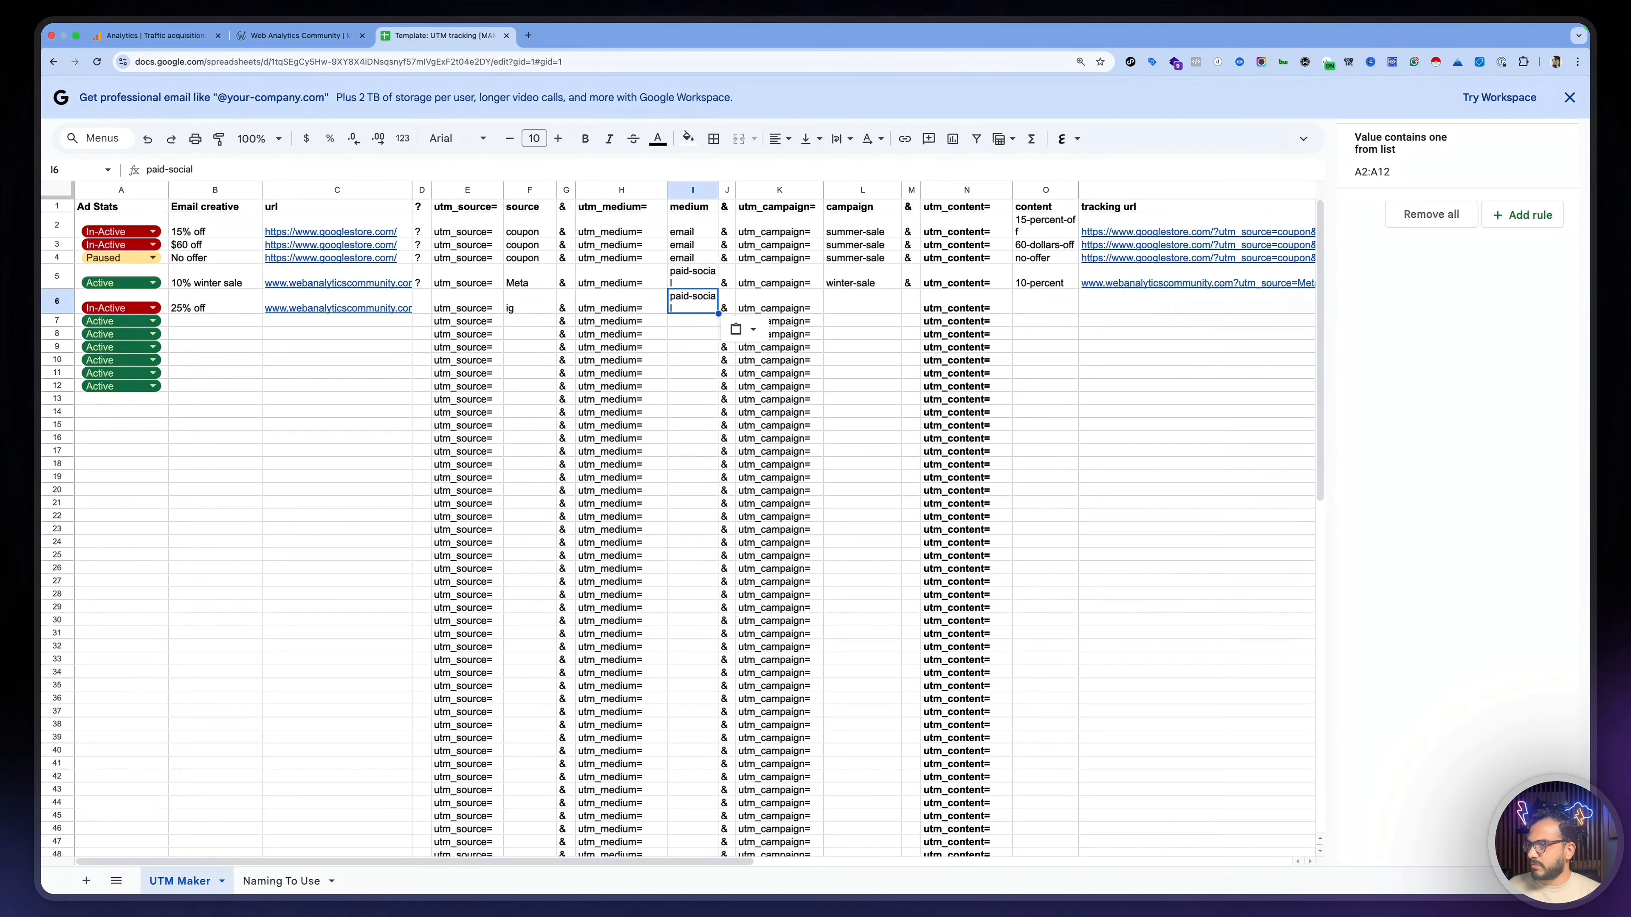
Enter "25_off" as the campaign and "ugc" as the content in row 6
{"action": "key", "text": "Right"}
{"action": "key", "text": "Right"}
{"action": "key", "text": "Right"}
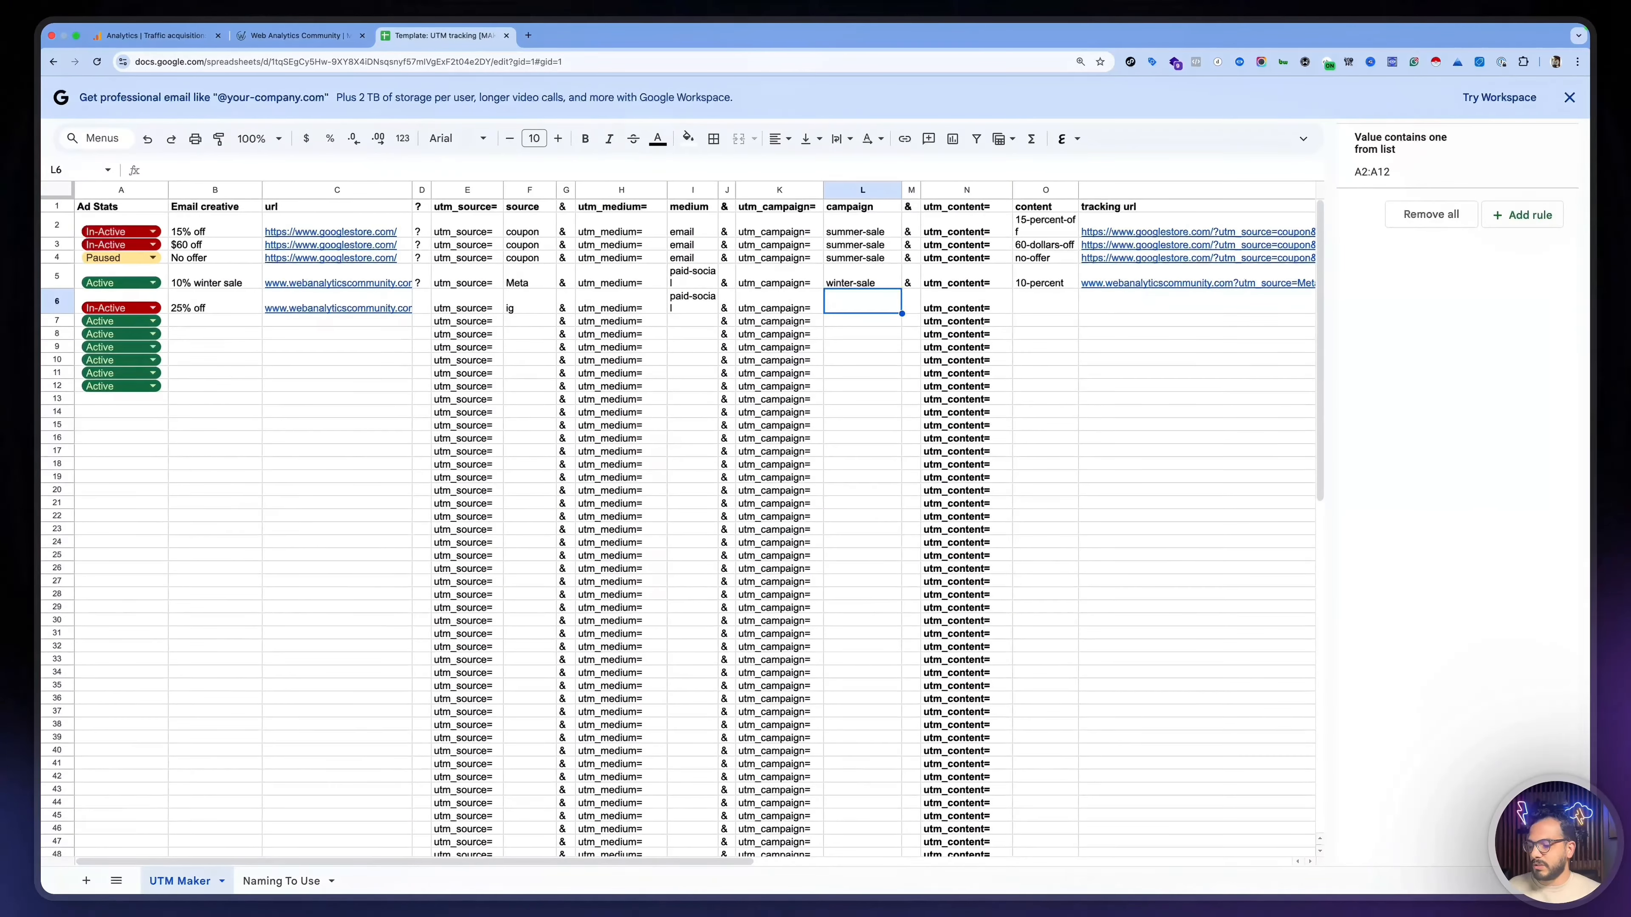
{"action": "type", "text": "25_off"}
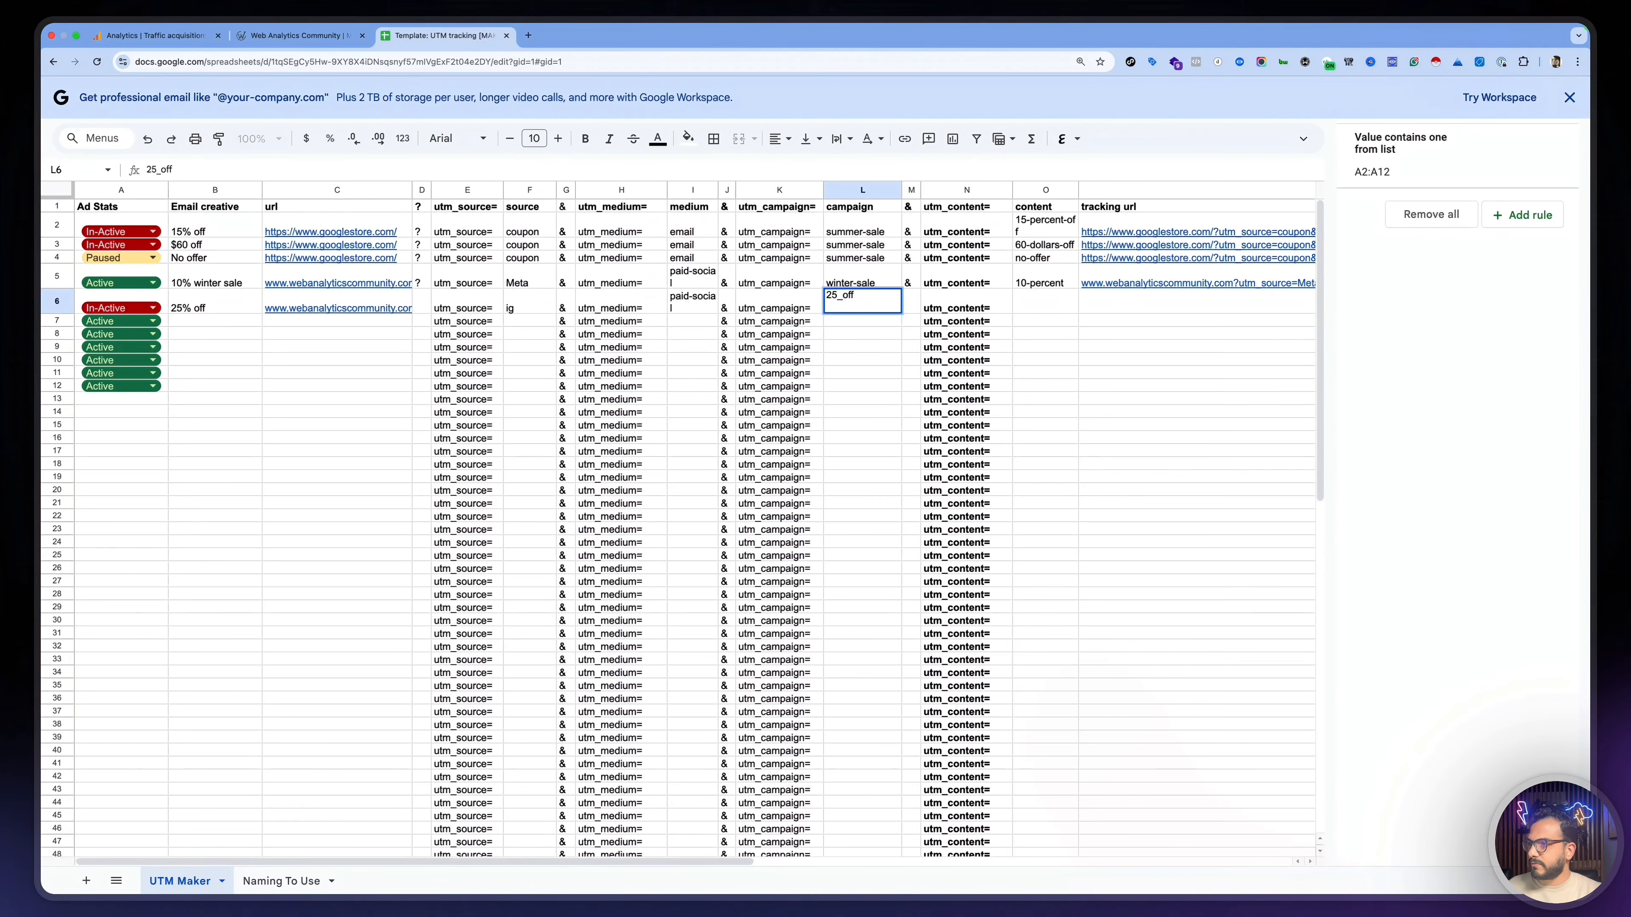
{"action": "key", "text": "Tab"}
{"action": "key", "text": "Tab"}
{"action": "key", "text": "Tab"}
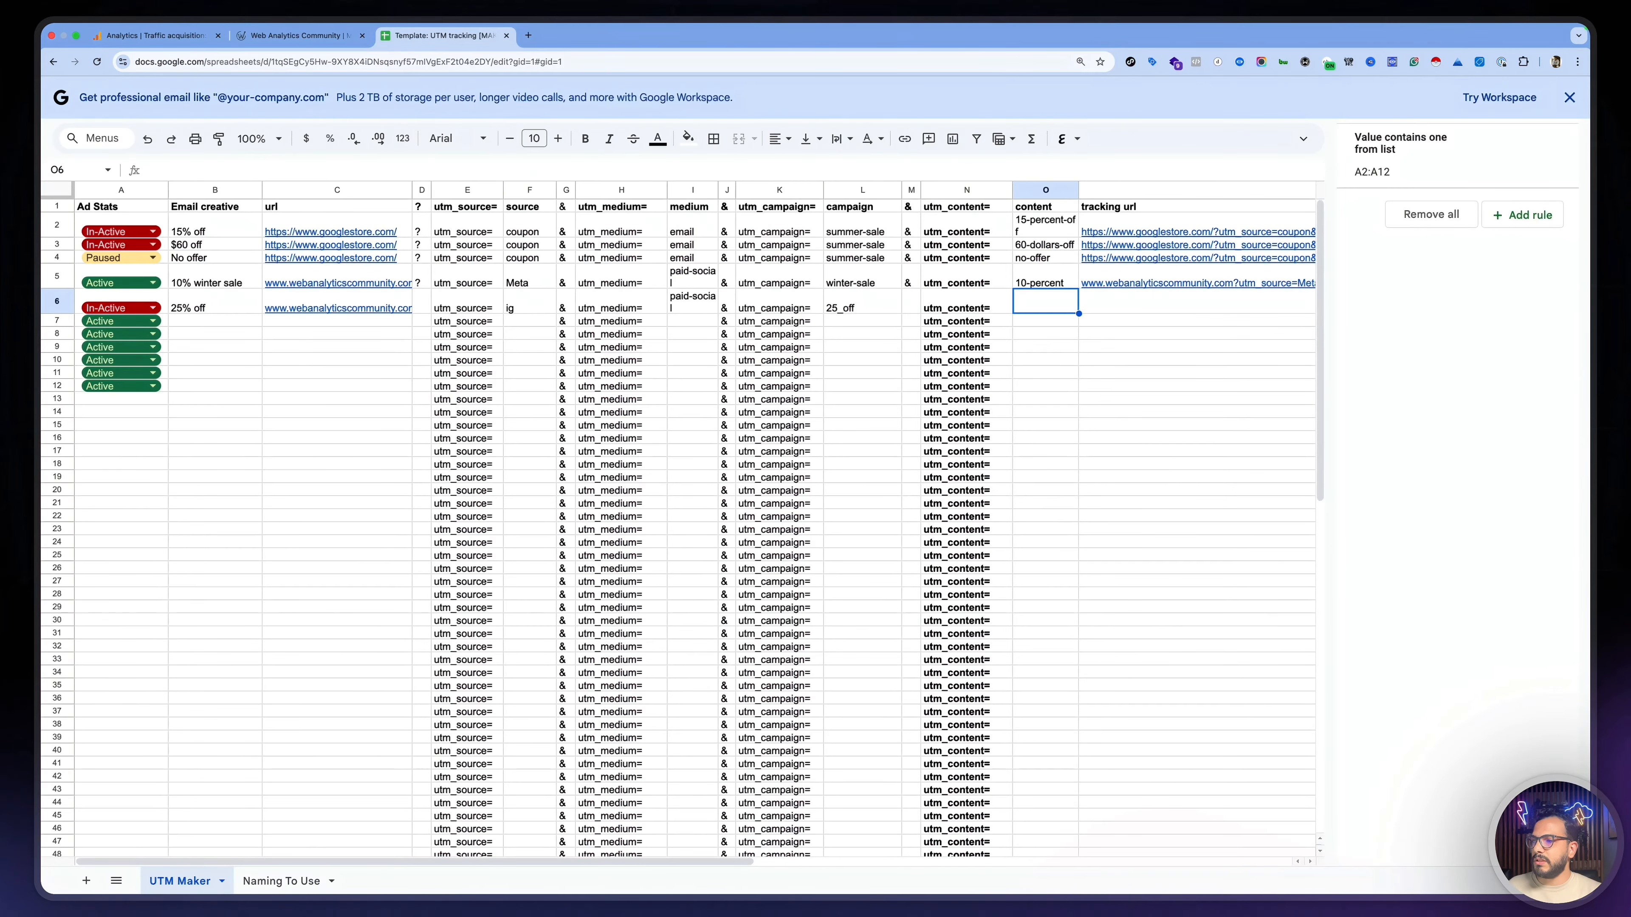
{"action": "type", "text": "ugc"}
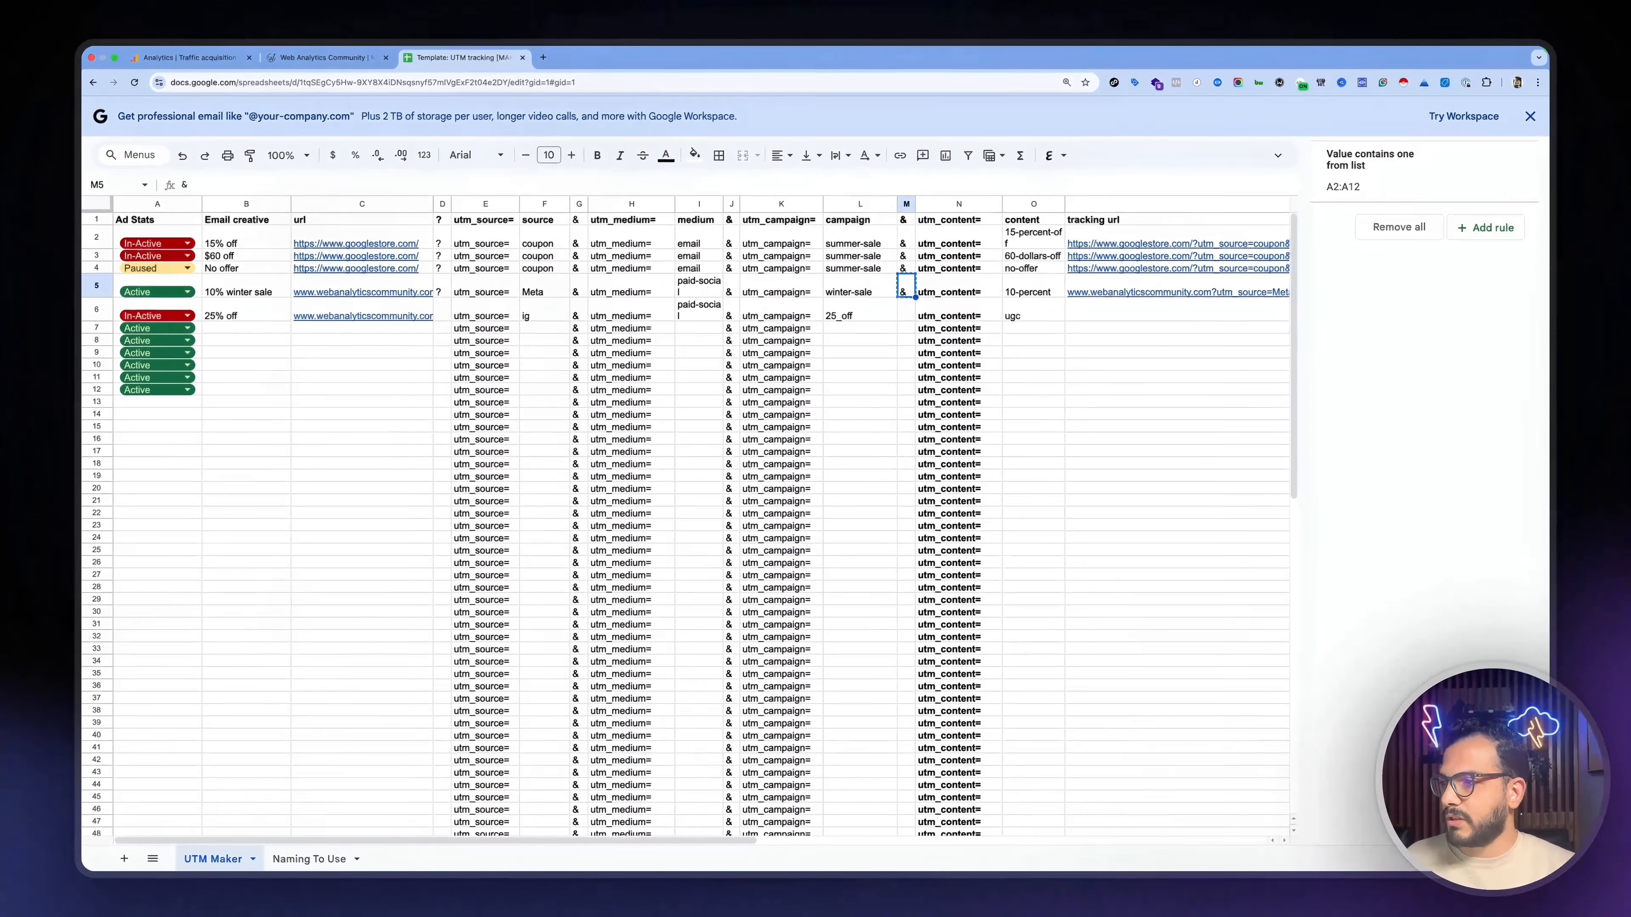
Copy the "&" separator from M5 into M6 and the rows below, down to M23
{"action": "left_click", "coordinate": [911, 276]}
{"action": "key", "text": "ctrl+c"}
{"action": "key", "text": "Down"}
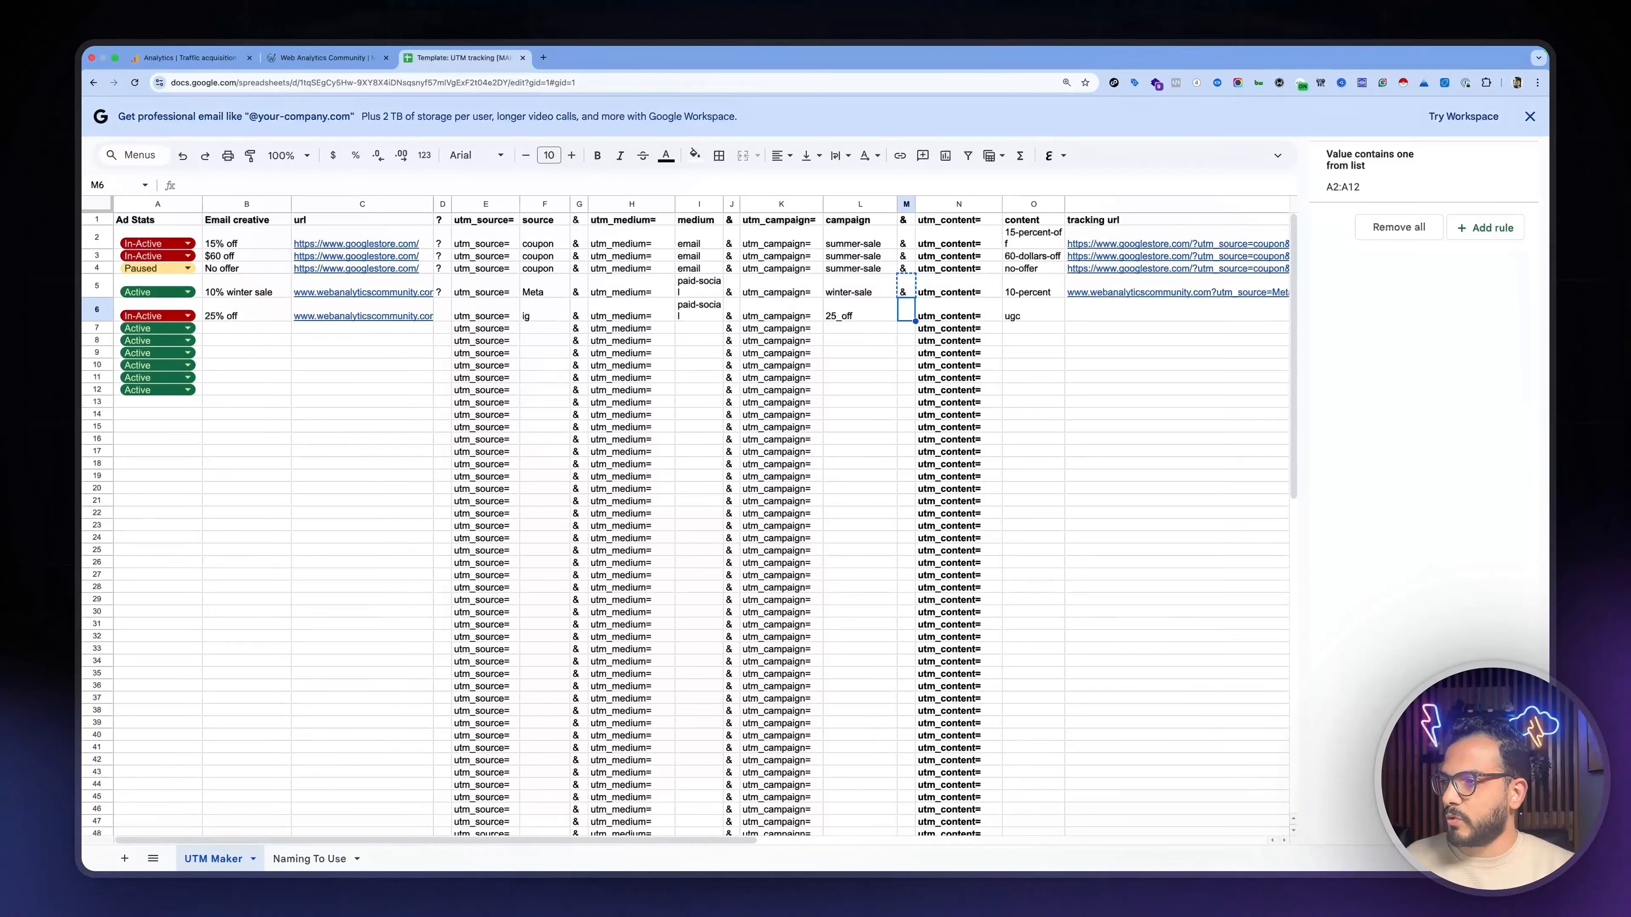
{"action": "key", "text": "ctrl+v"}
{"action": "key", "text": "Down"}
{"action": "key", "text": "shift+Down"}
{"action": "key", "text": "shift+Down"}
{"action": "key", "text": "shift+Down"}
{"action": "key", "text": "shift+Down"}
{"action": "key", "text": "shift+Down"}
{"action": "key", "text": "shift+Down"}
{"action": "key", "text": "shift+Down"}
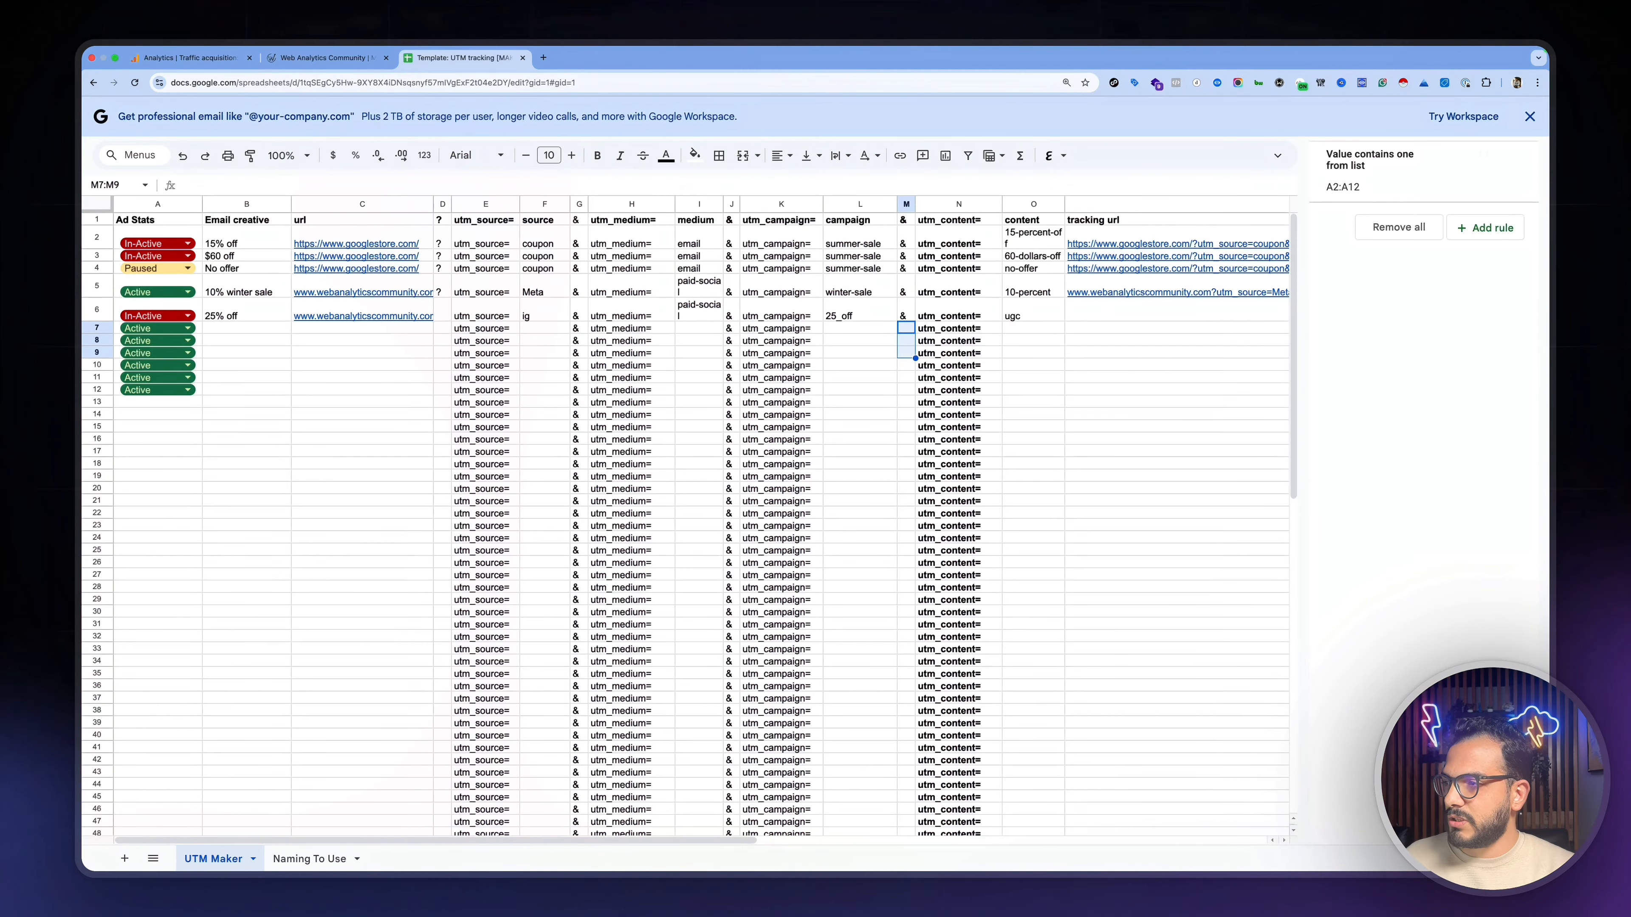
{"action": "key", "text": "shift+Down"}
{"action": "key", "text": "shift+Down"}
{"action": "key", "text": "shift+Down"}
{"action": "key", "text": "shift+Down"}
{"action": "key", "text": "shift+Down"}
{"action": "key", "text": "shift+Down"}
{"action": "key", "text": "shift+Down"}
{"action": "key", "text": "shift+Down"}
{"action": "key", "text": "shift+Down"}
{"action": "key", "text": "ctrl+v"}
Extend the tracking URL formula from P5 to P6 and inspect the generated link
{"action": "key", "text": "Up"}
{"action": "key", "text": "Right"}
{"action": "key", "text": "Right"}
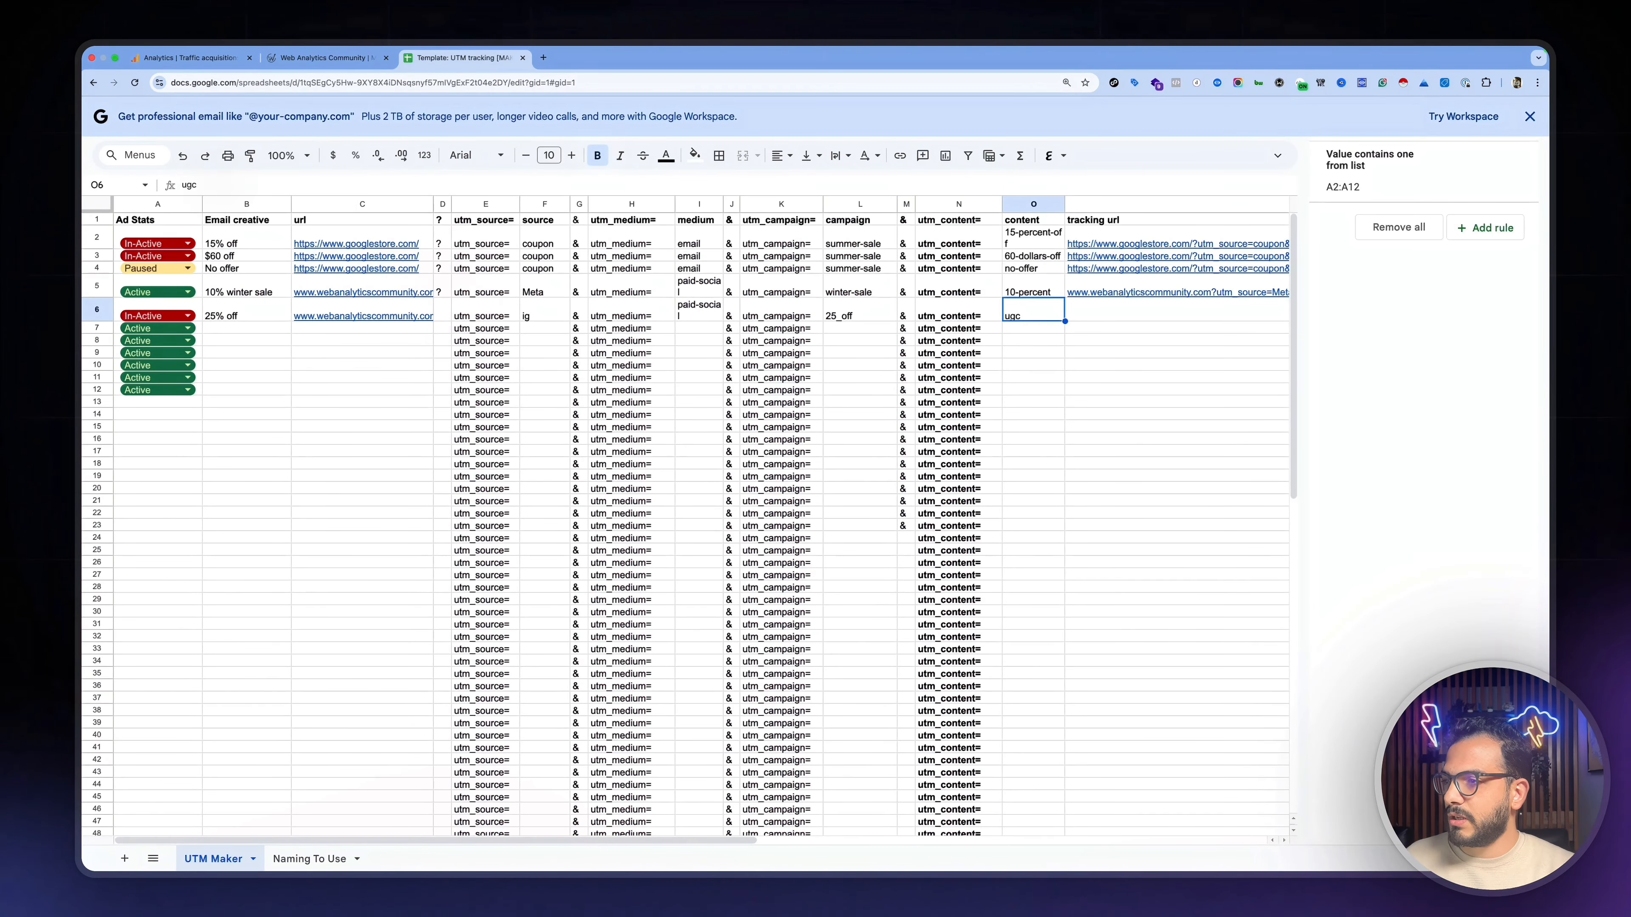
{"action": "key", "text": "Right"}
{"action": "key", "text": "Up"}
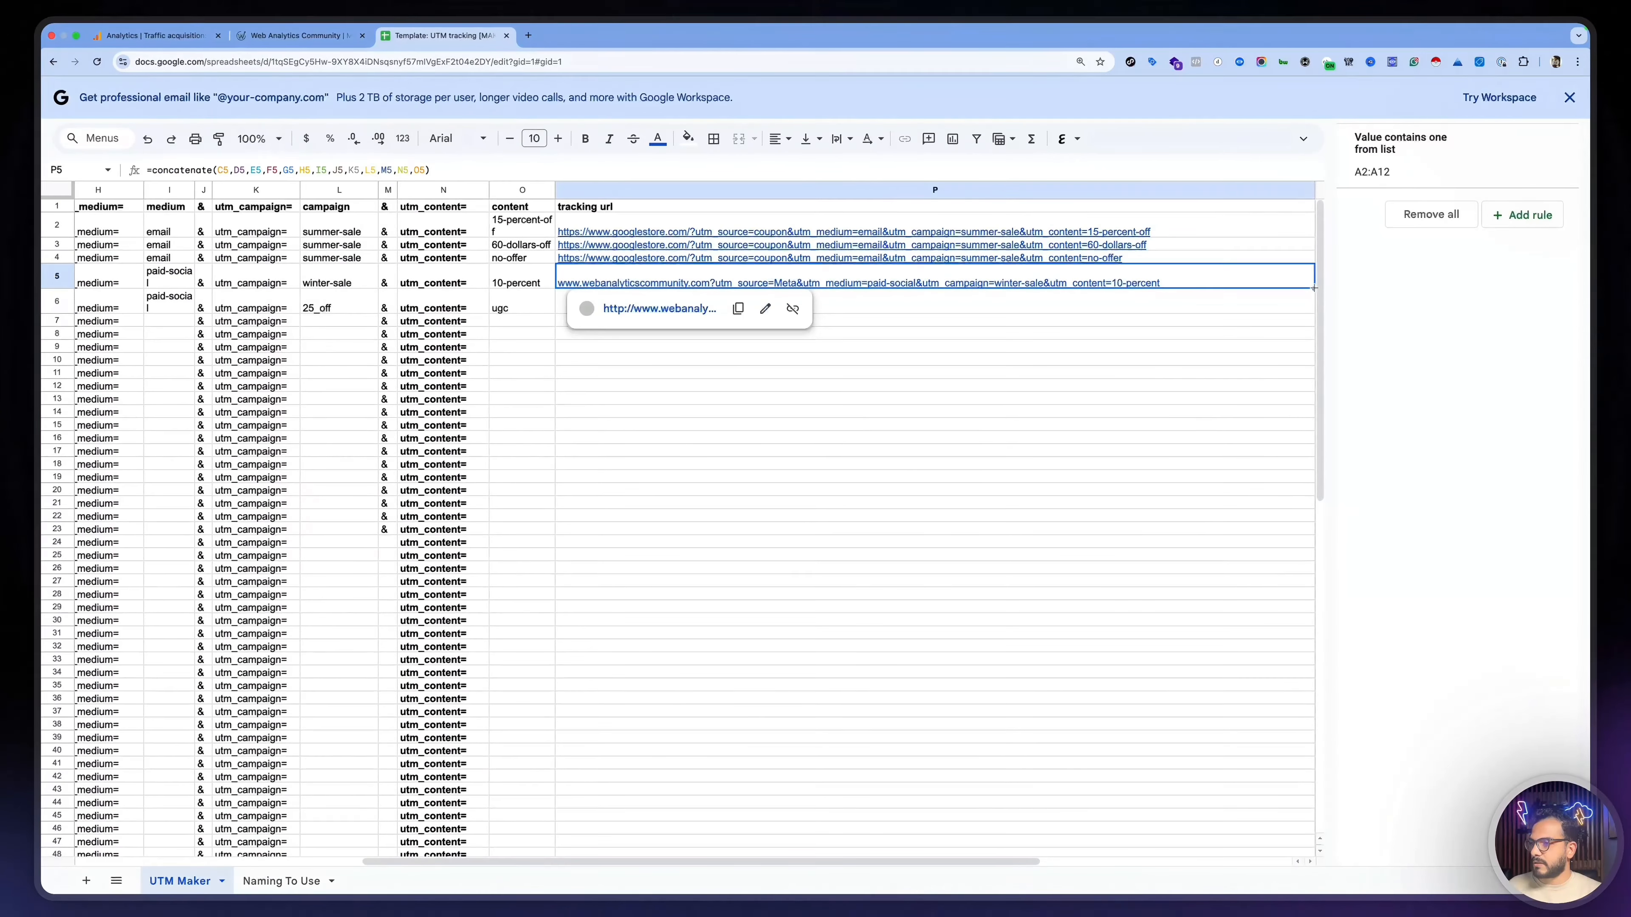
{"action": "left_click_drag", "start_coordinate": [1314, 289], "coordinate": [1310, 315]}
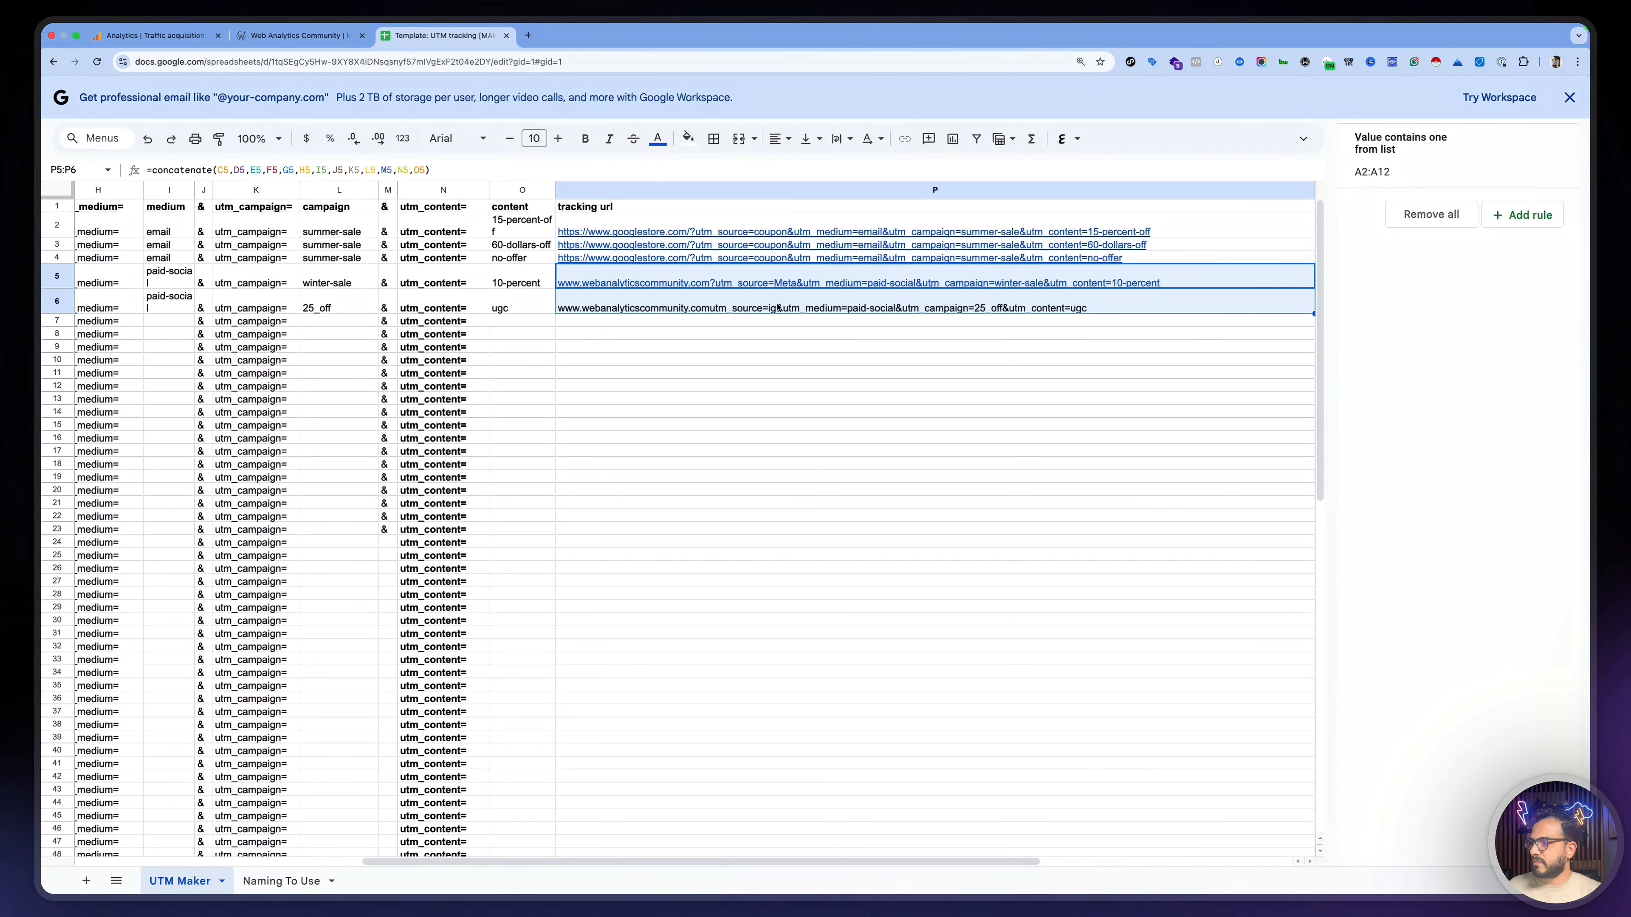
{"action": "left_click", "coordinate": [760, 338]}
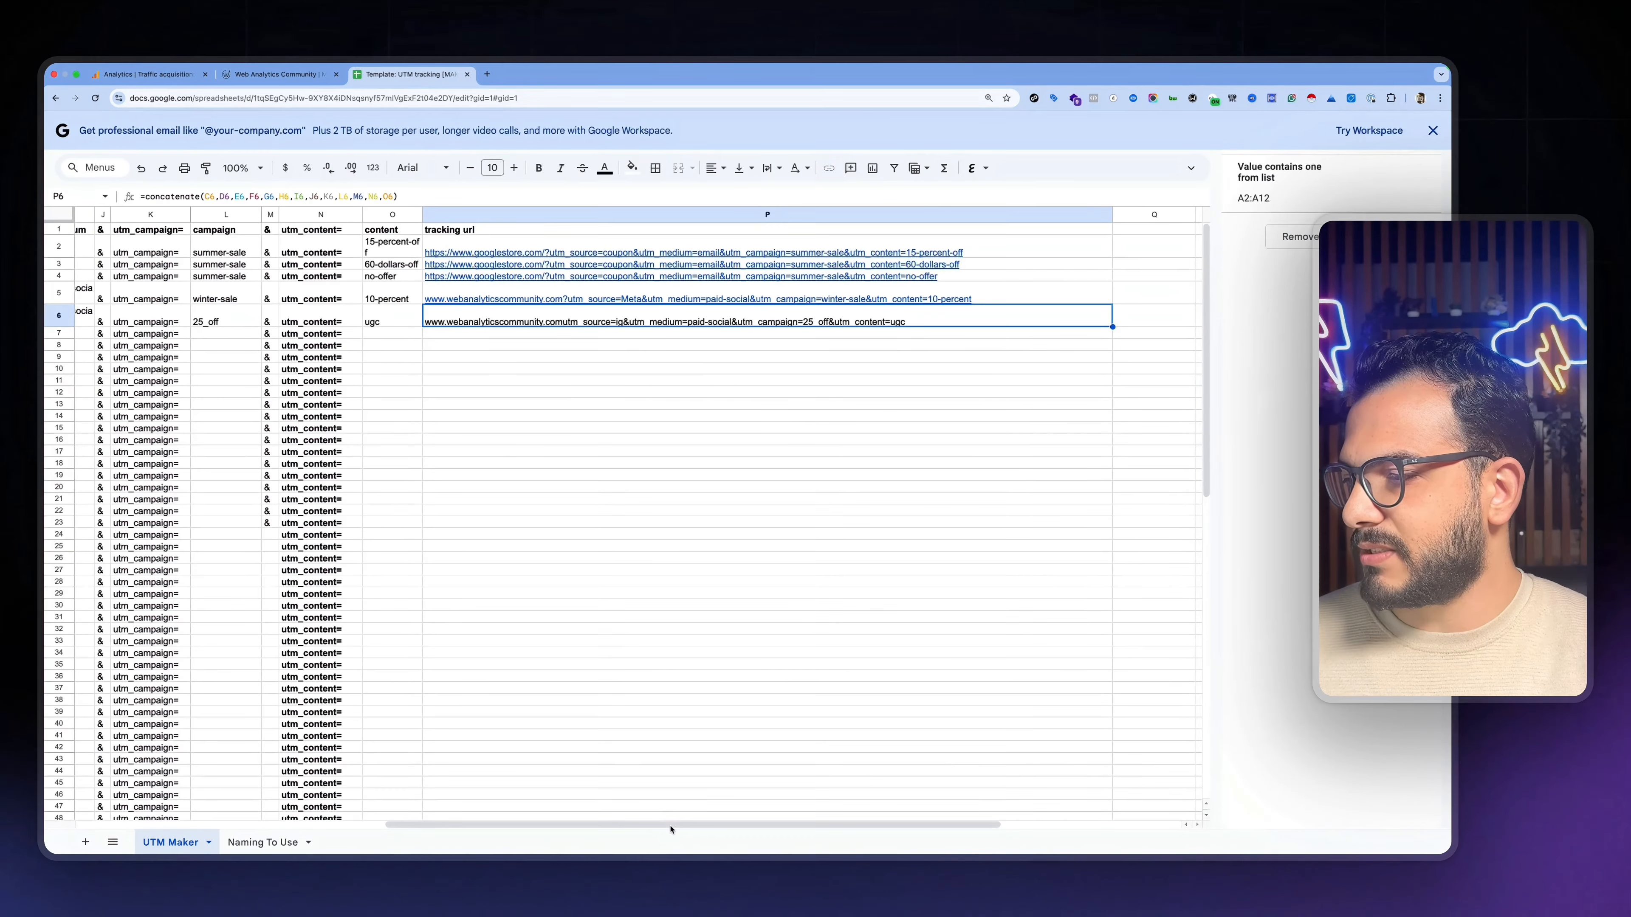
Copy the "?" separator from D5 into D6 to complete row 6's tracking URL
{"action": "left_click_drag", "start_coordinate": [611, 825], "coordinate": [310, 828]}
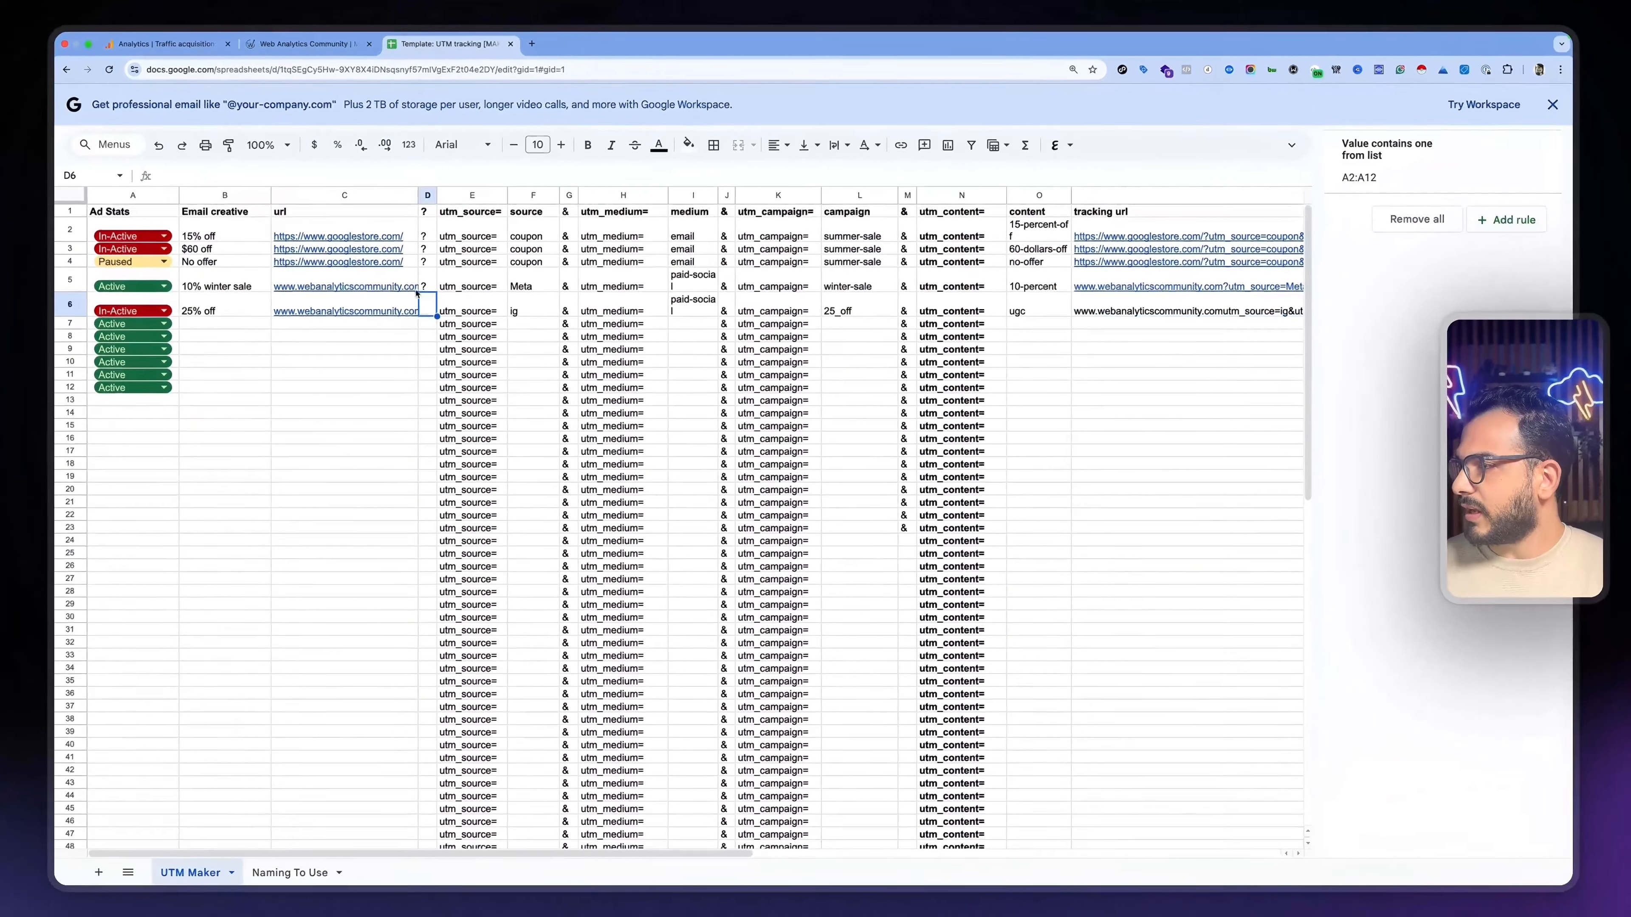
{"action": "left_click", "coordinate": [415, 302]}
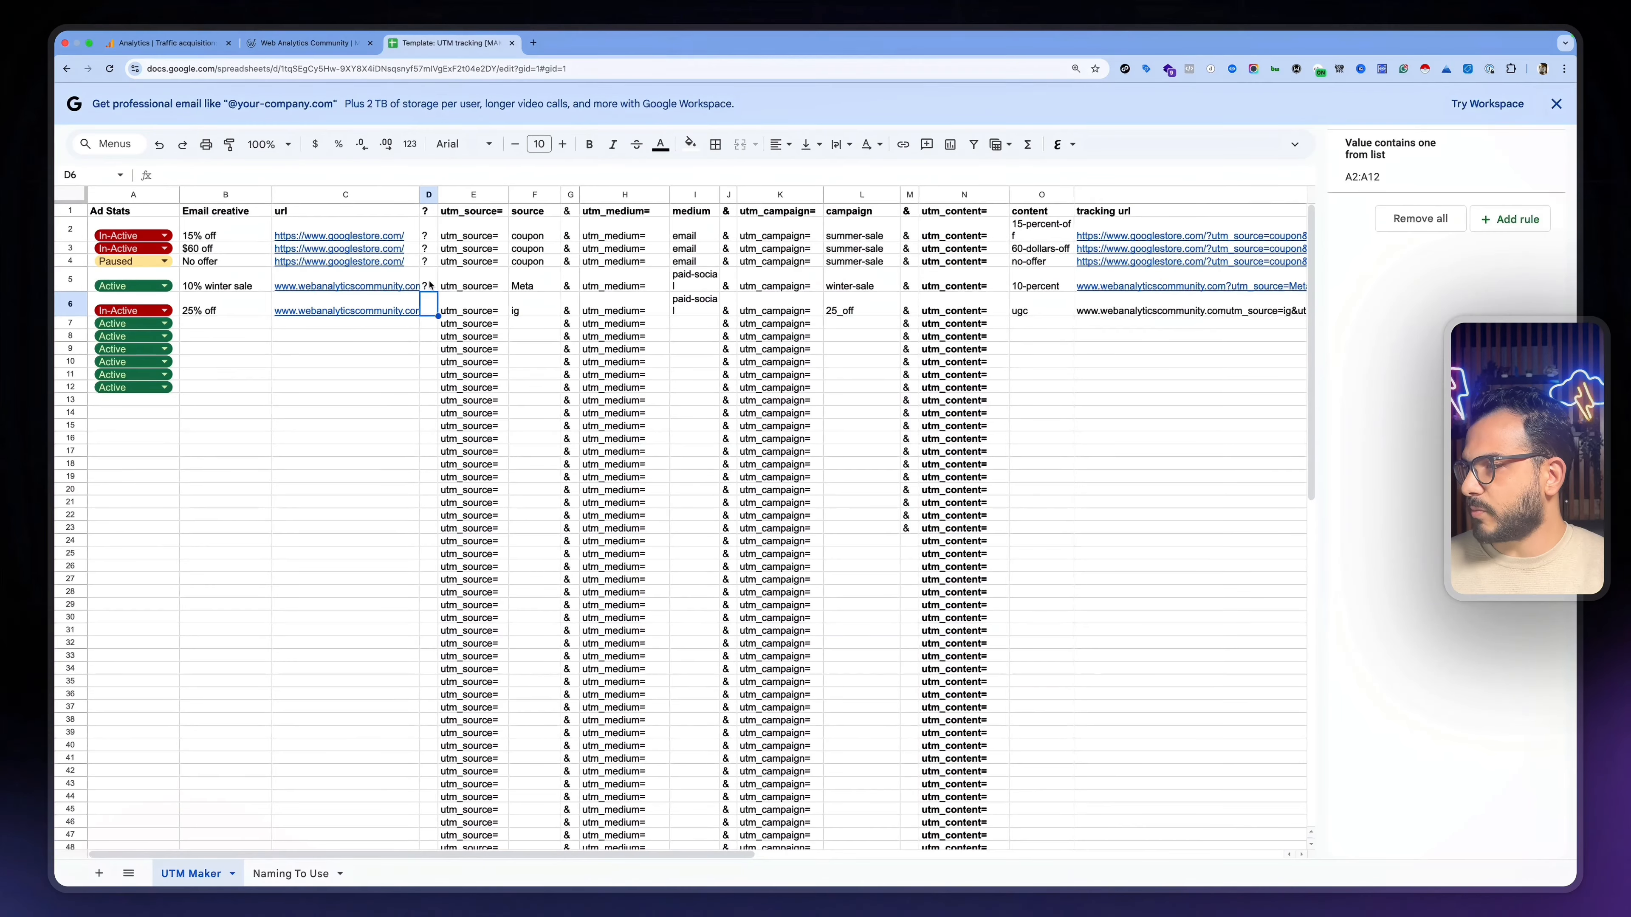
{"action": "key", "text": "Up"}
{"action": "key", "text": "ctrl+c"}
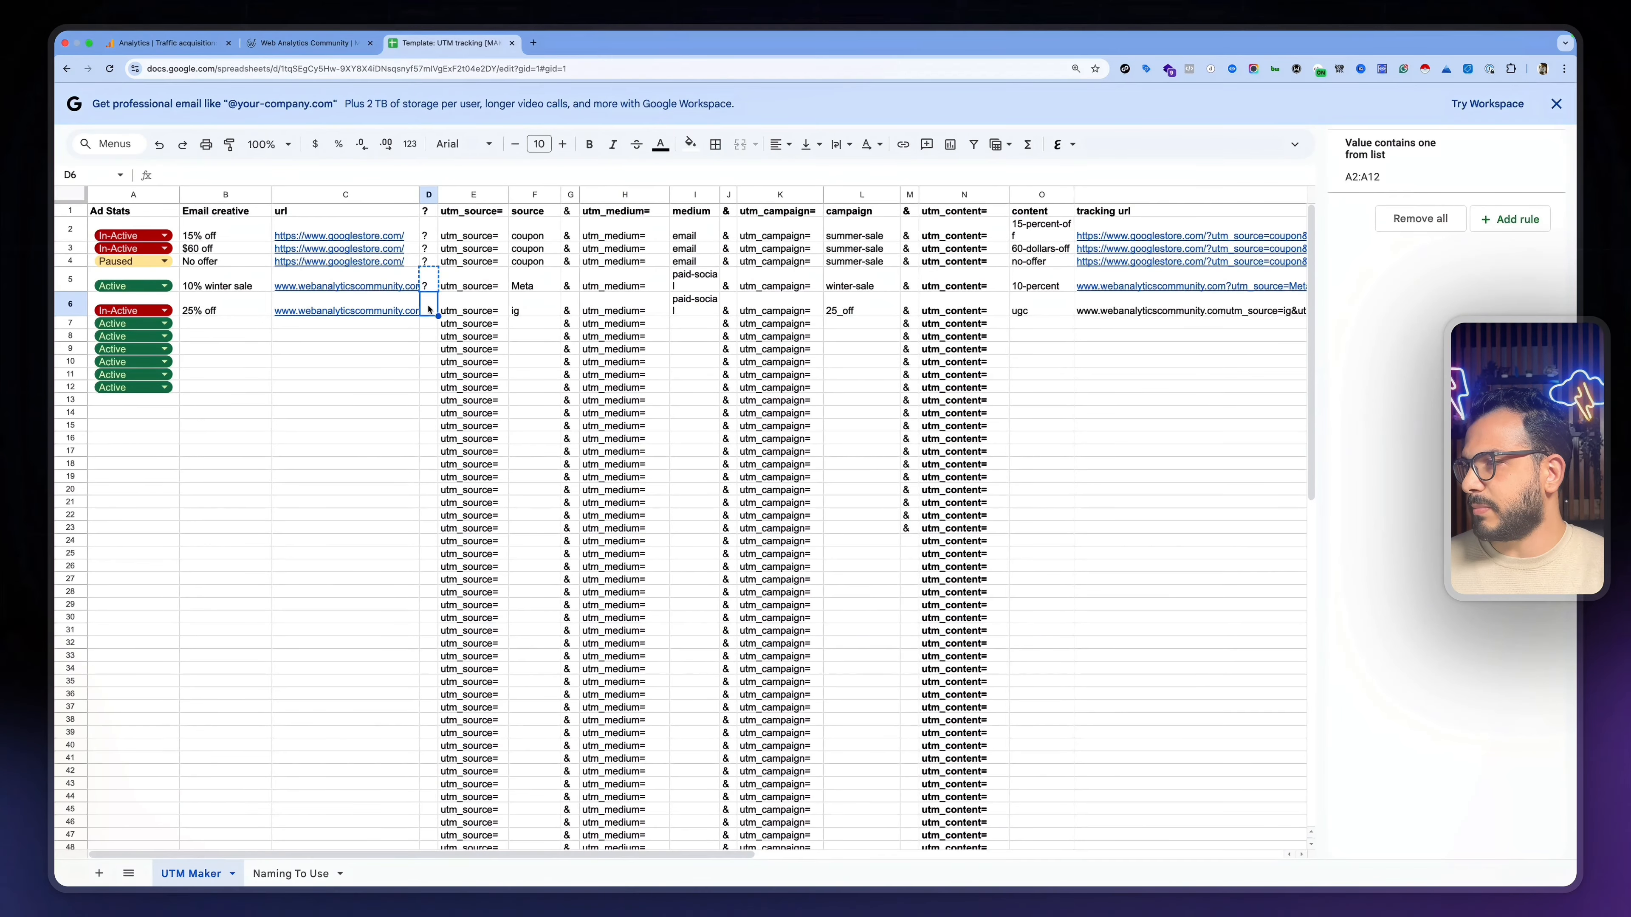
{"action": "key", "text": "Down"}
{"action": "key", "text": "ctrl+v"}
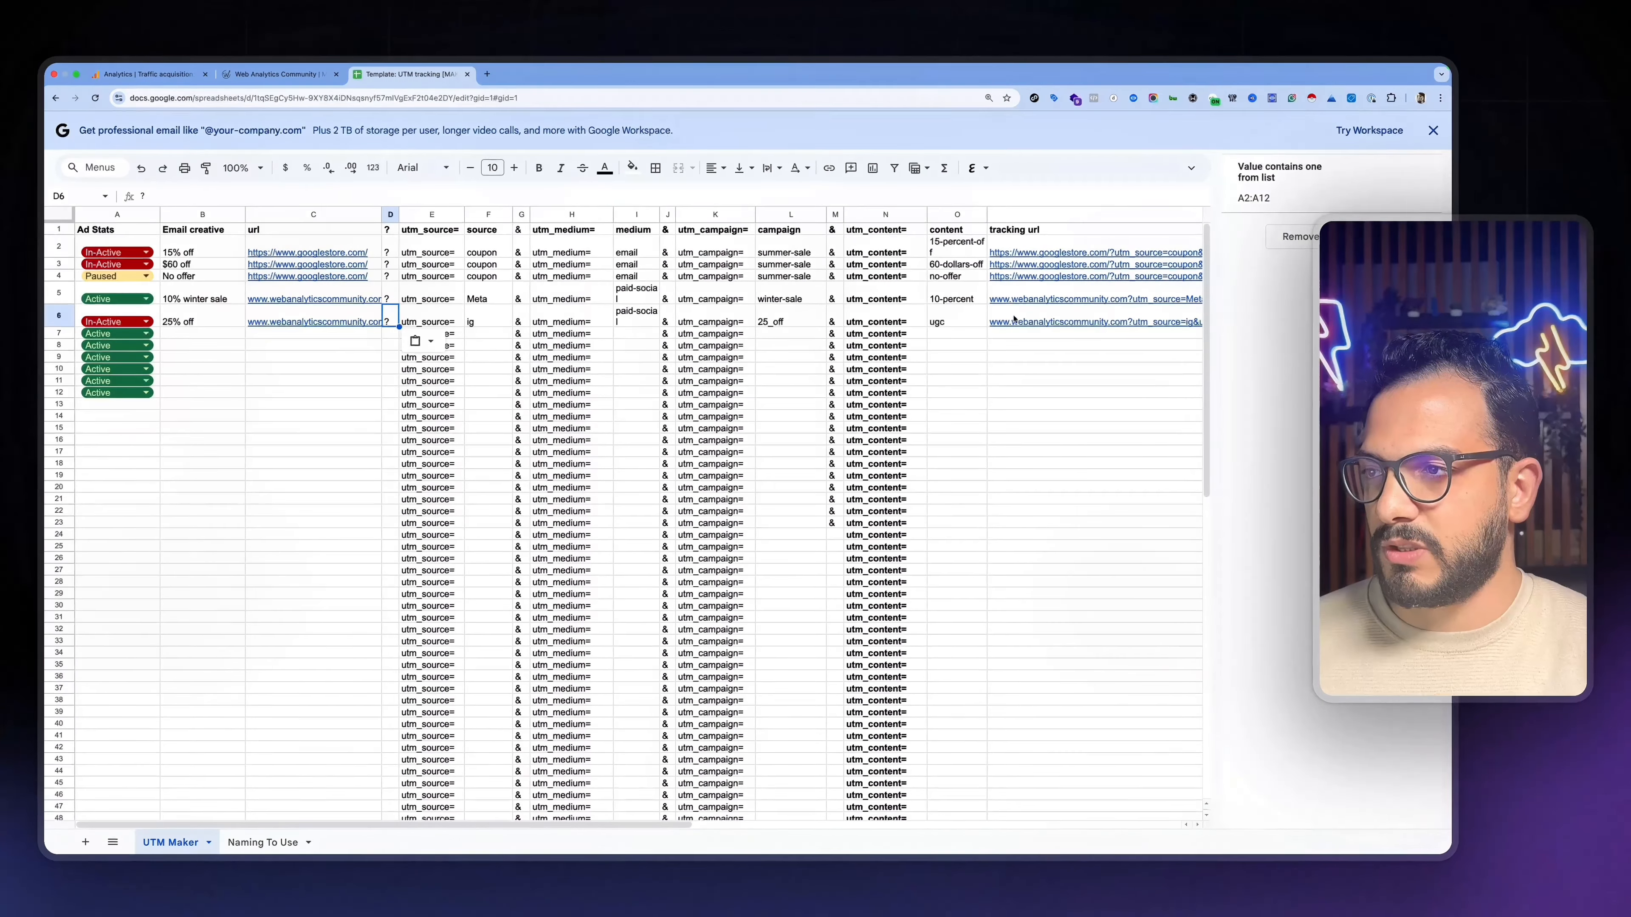
Copy row 6's tracking URL and load it in a new browser tab
{"action": "key", "text": "ctrl+c"}
{"action": "key", "text": "super+t"}
{"action": "key", "text": "super+v"}
{"action": "key", "text": "Return"}
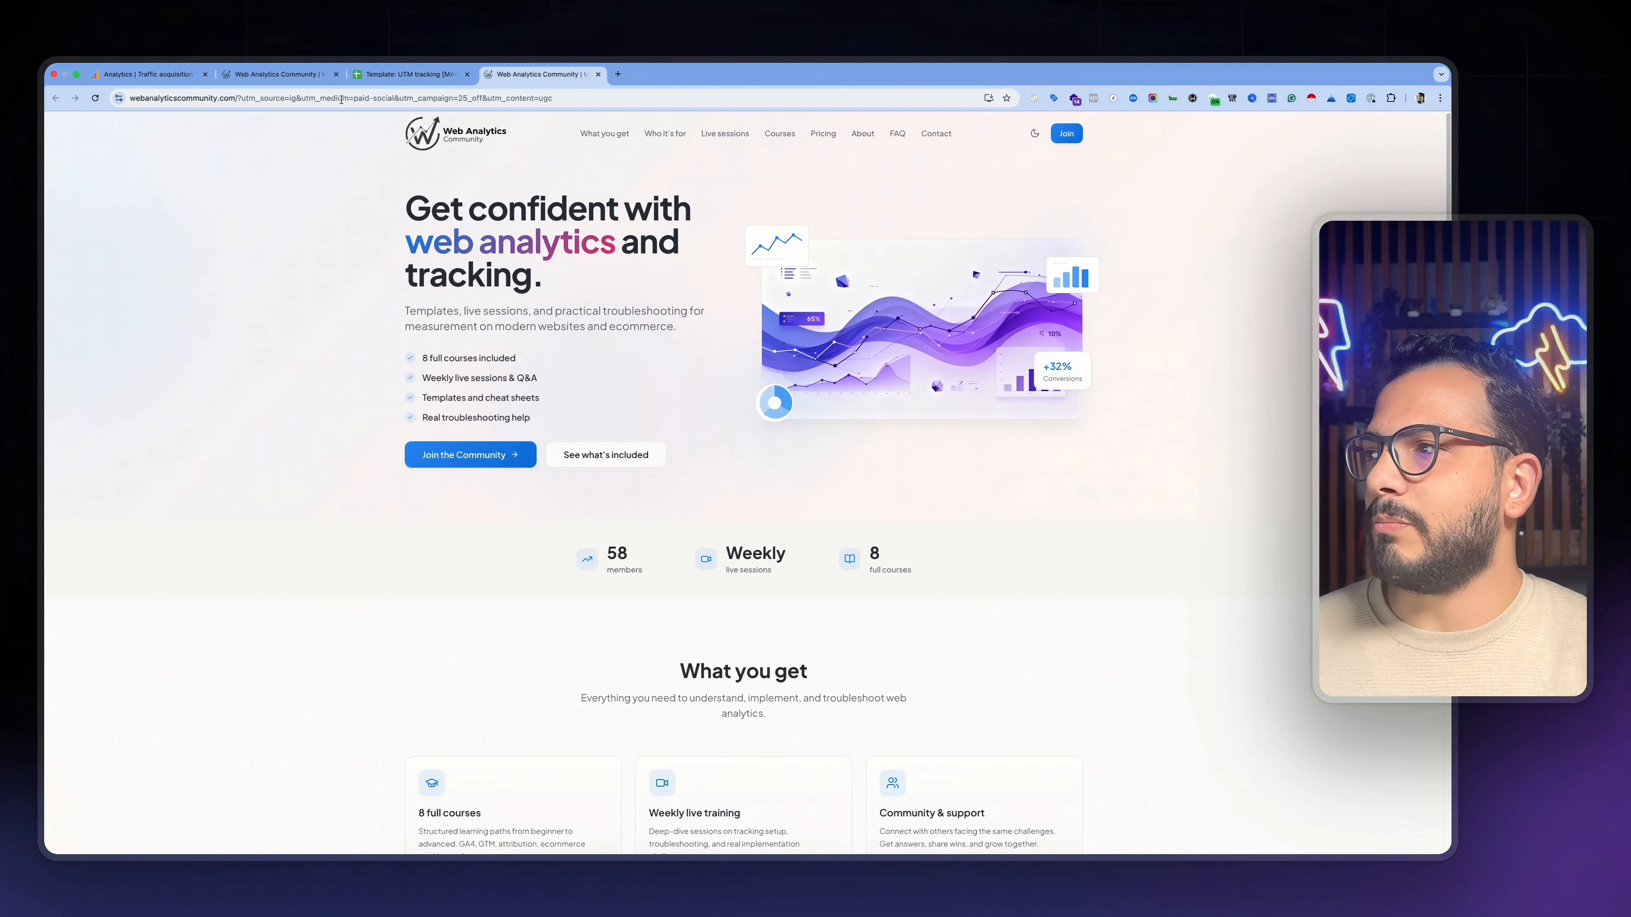